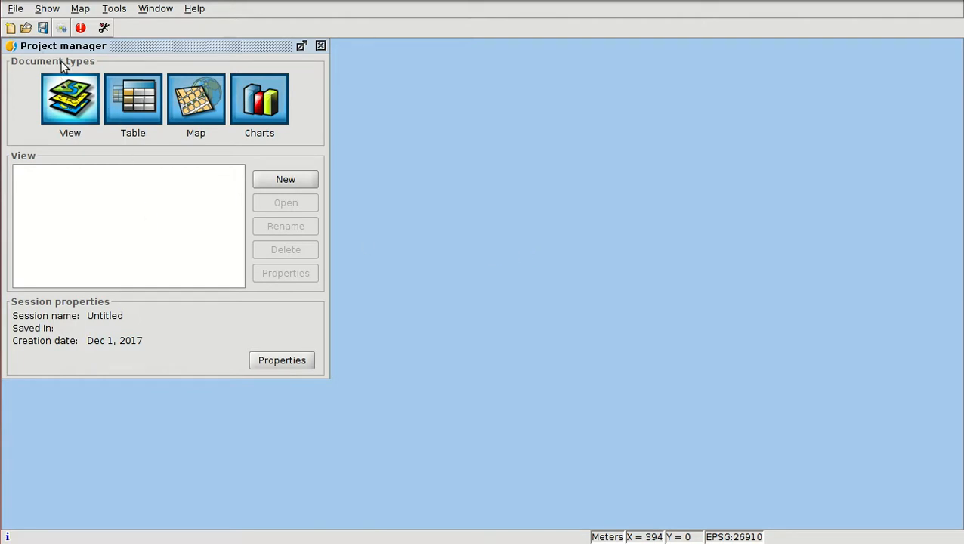
Step: Create a new view with the EPSG:26910 (NAD83 / UTM zone 10N) projection and maximize its window
{"action": "left_click", "coordinate": [271, 179]}
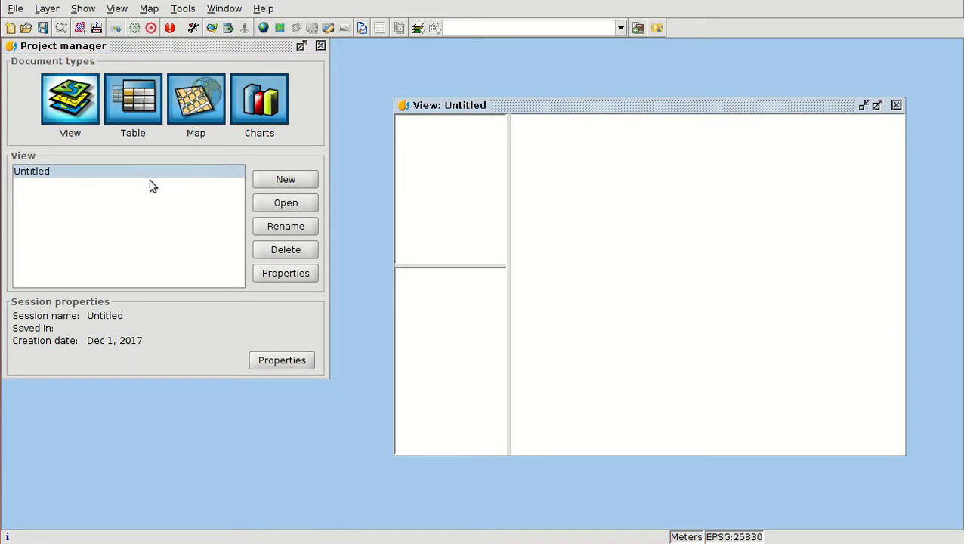
{"action": "left_click", "coordinate": [285, 272]}
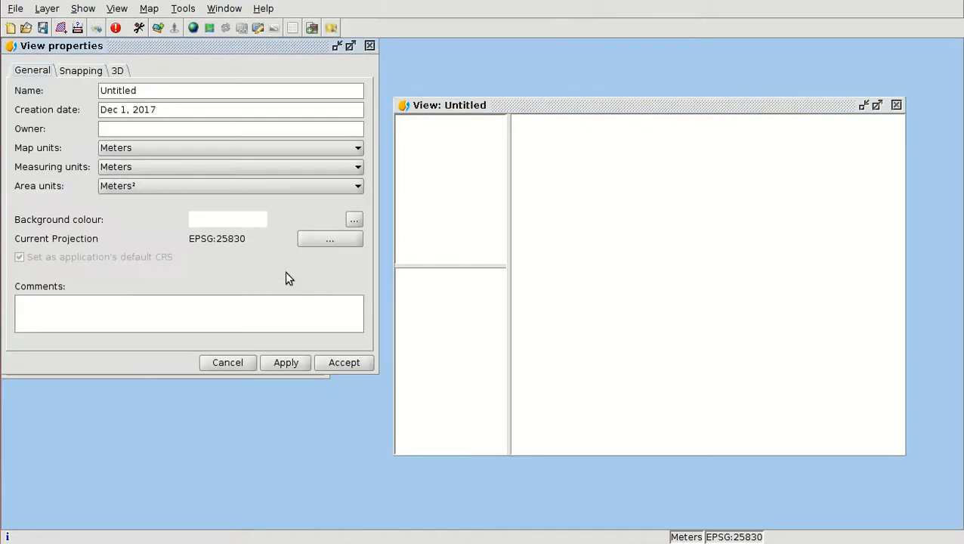
{"action": "left_click", "coordinate": [312, 237]}
{"action": "left_click", "coordinate": [378, 234]}
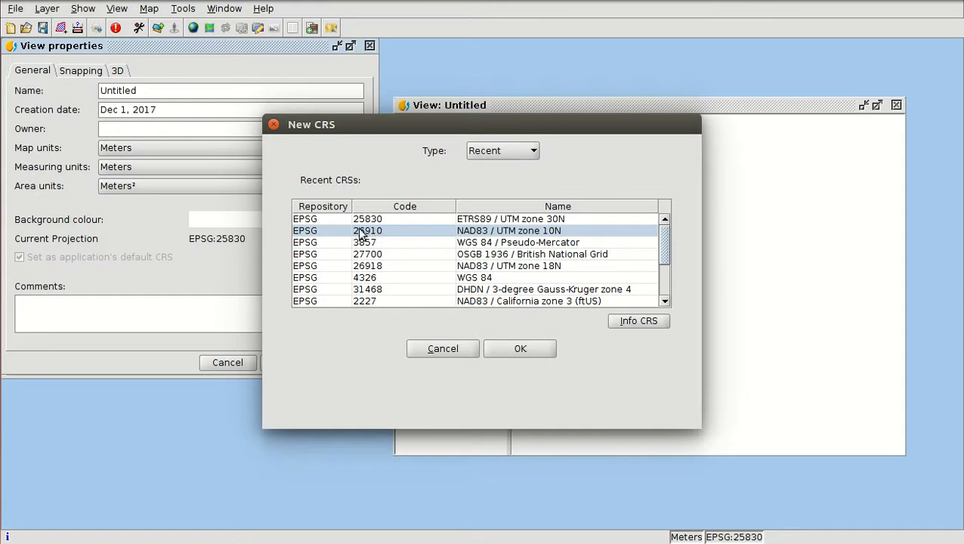
{"action": "left_click", "coordinate": [495, 153]}
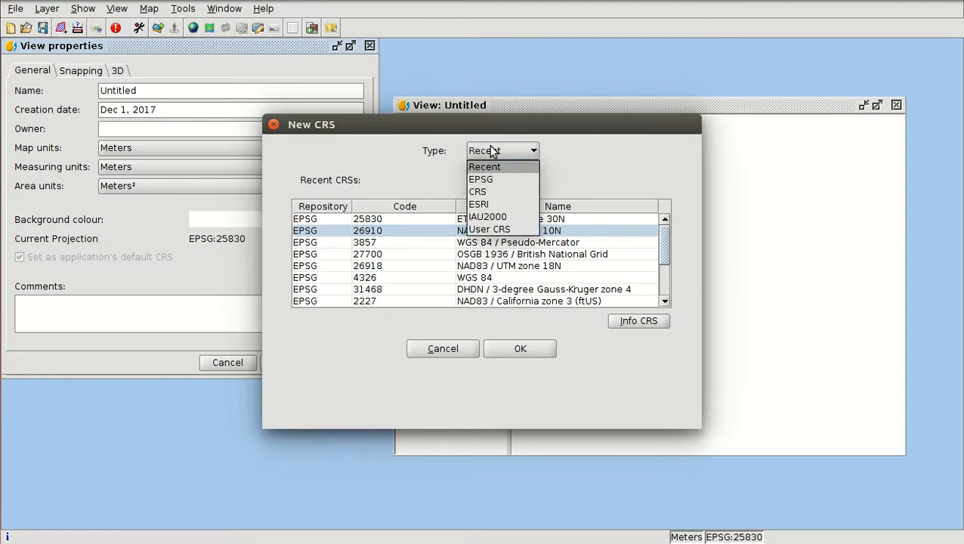
{"action": "left_click", "coordinate": [492, 153]}
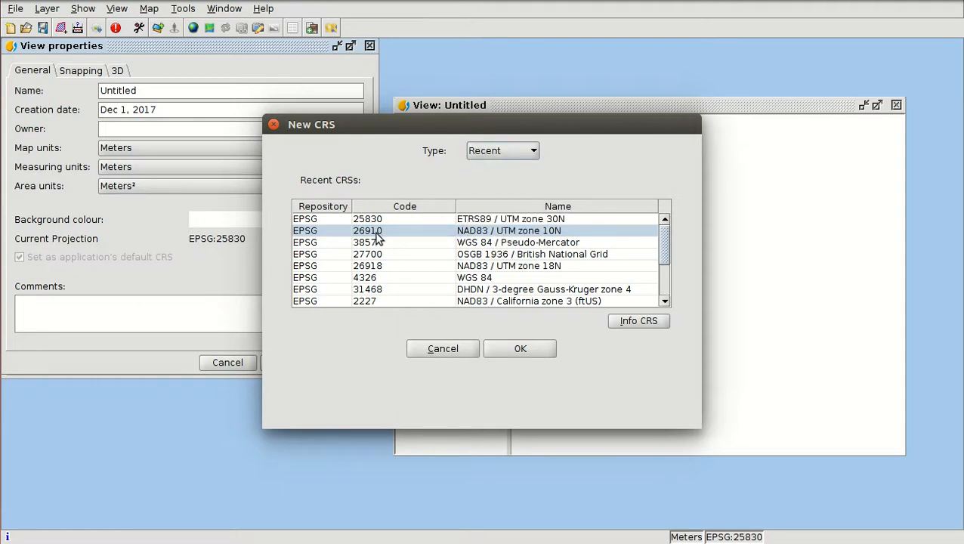
{"action": "left_click", "coordinate": [502, 348]}
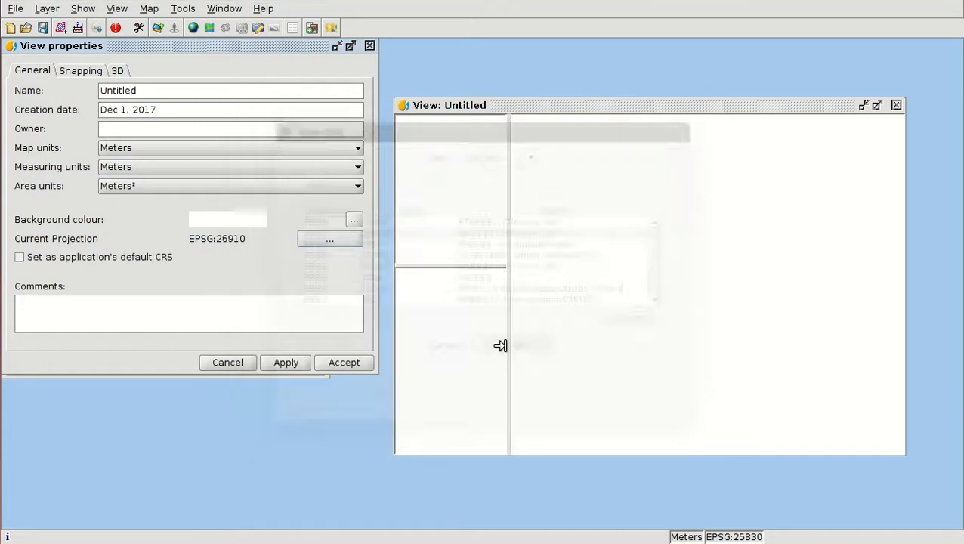
{"action": "left_click", "coordinate": [341, 364]}
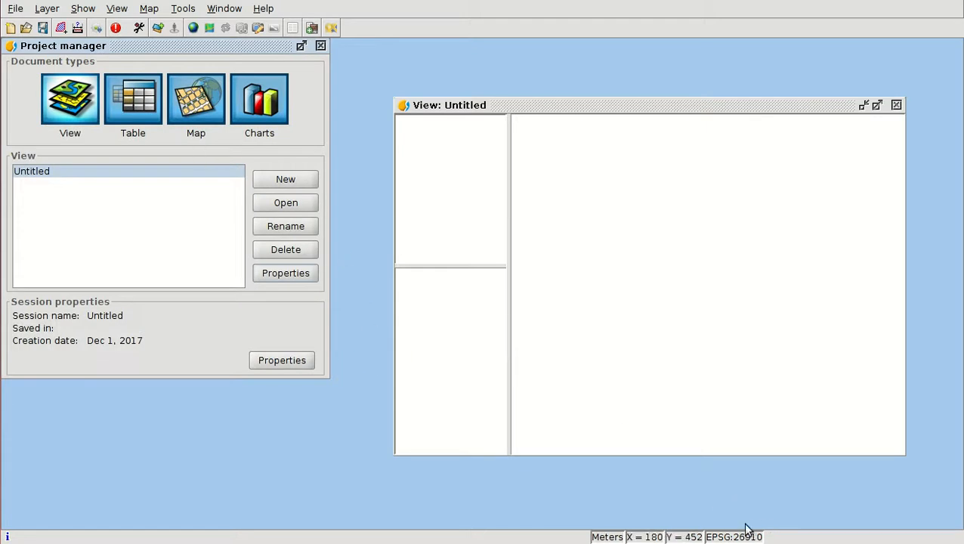
{"action": "left_click", "coordinate": [772, 106]}
{"action": "double_click", "coordinate": [772, 106]}
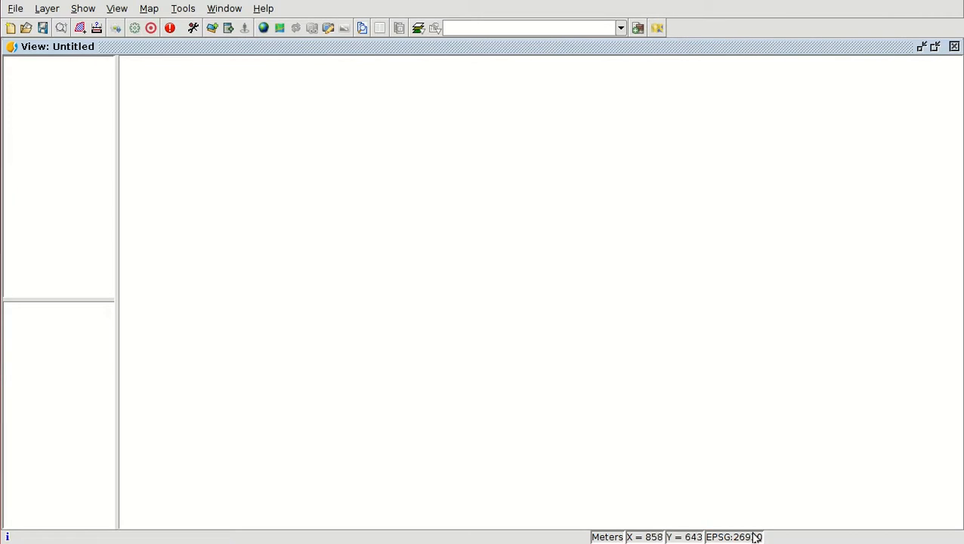
Step: Add the raster layer Orthophoto_San_Francisco_26910.jpeg from the Module_7 folder to the view, loading it normally instead of tiled
{"action": "left_click", "coordinate": [212, 30]}
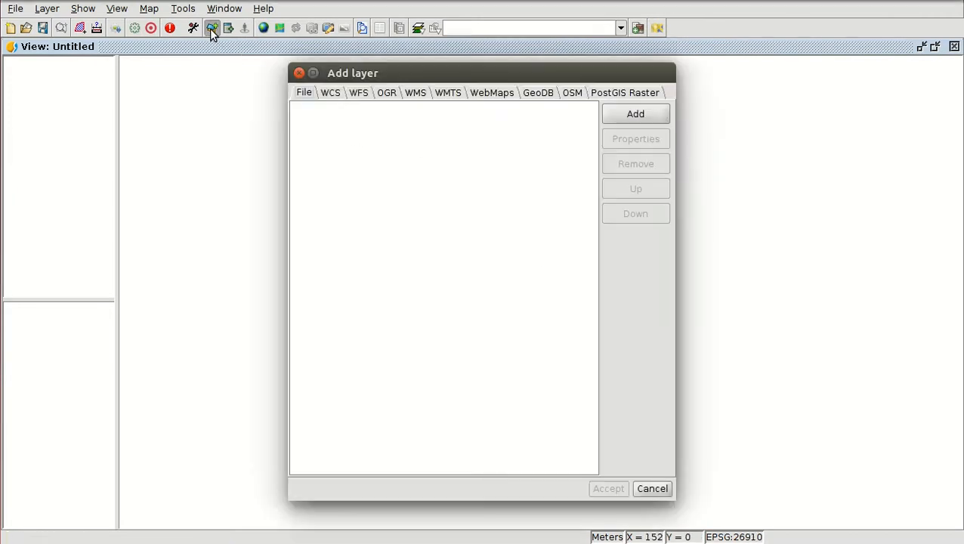
{"action": "left_click", "coordinate": [635, 114]}
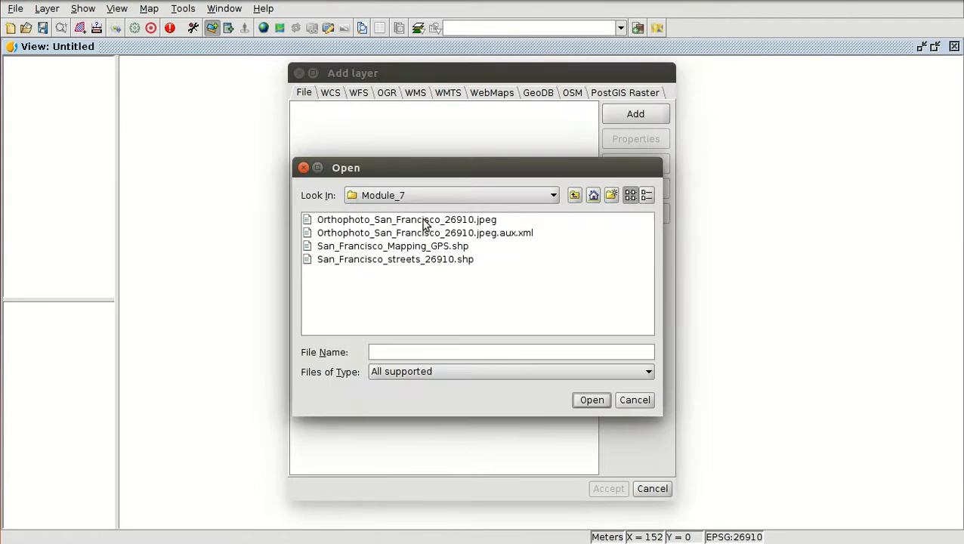
{"action": "left_click", "coordinate": [575, 195]}
{"action": "left_click", "coordinate": [575, 195]}
{"action": "left_click", "coordinate": [342, 221]}
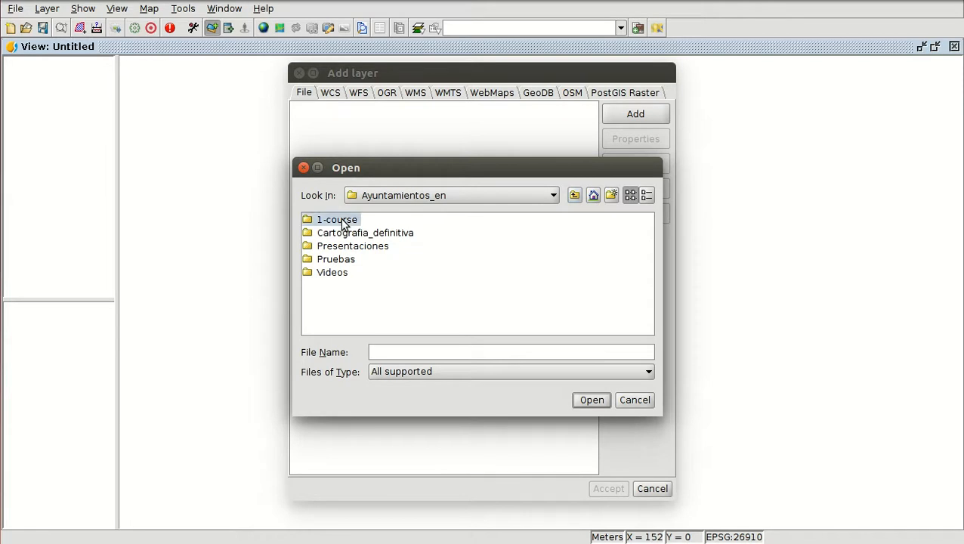
{"action": "double_click", "coordinate": [342, 221]}
{"action": "double_click", "coordinate": [346, 260]}
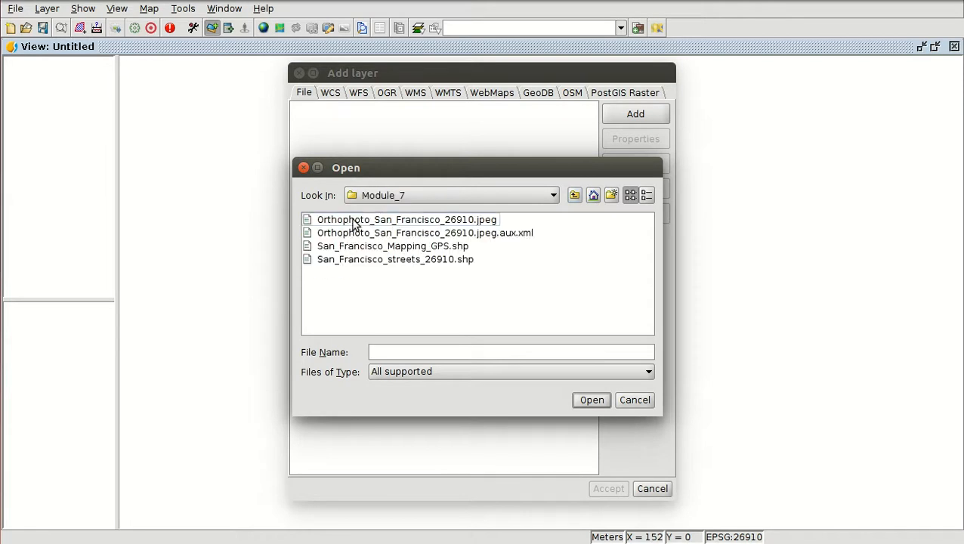
{"action": "left_click", "coordinate": [348, 224]}
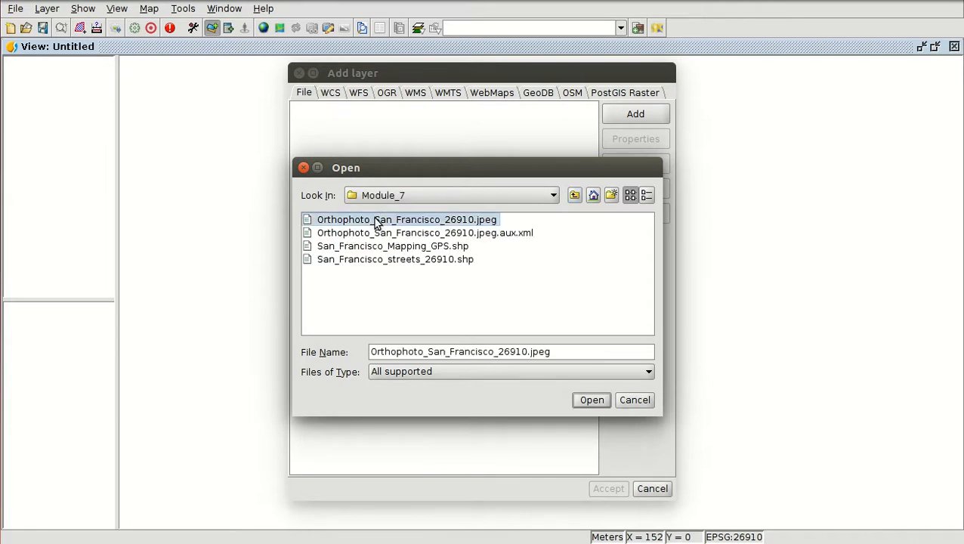
{"action": "left_click", "coordinate": [591, 400]}
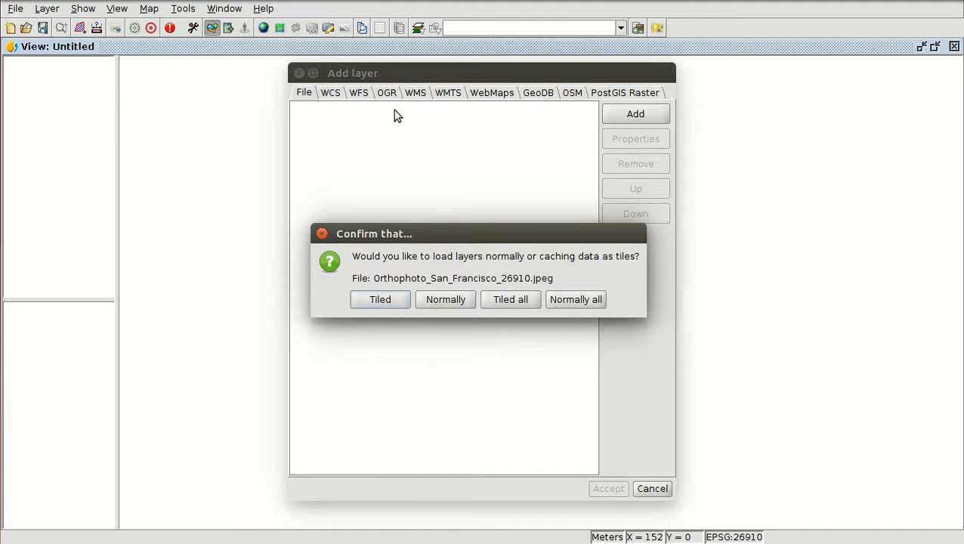
{"action": "left_click", "coordinate": [448, 302]}
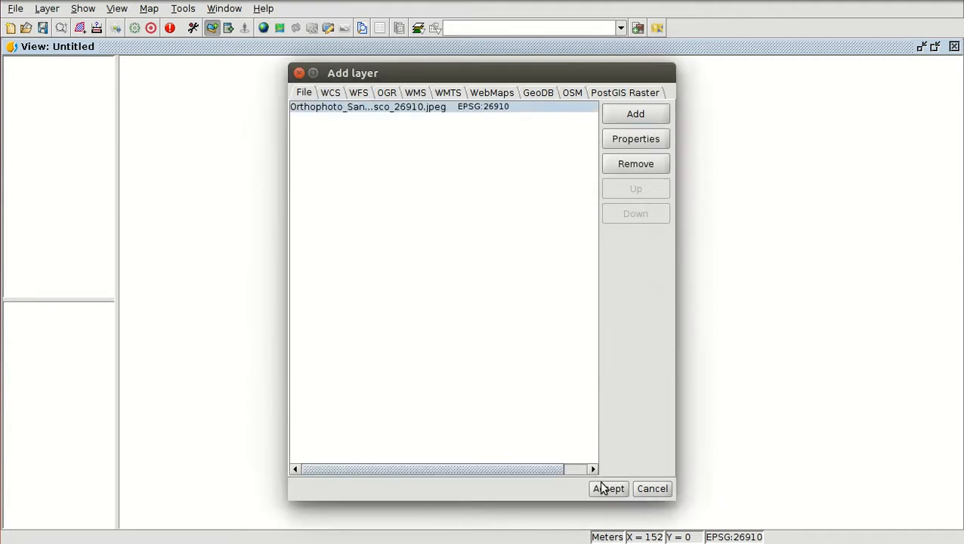
{"action": "left_click", "coordinate": [609, 488]}
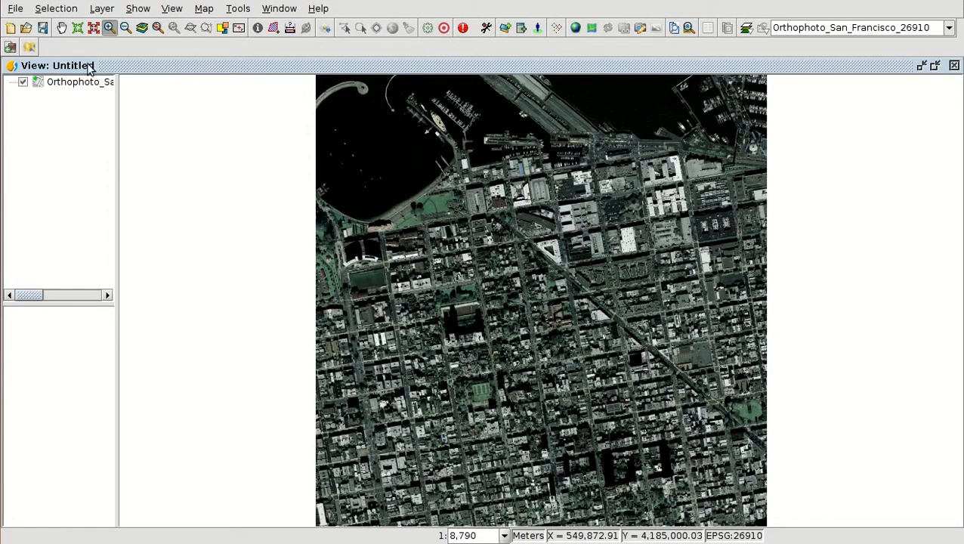
Step: Add the vector layer San_Francisco_streets_26910.shp from the Module_7 folder to the view
{"action": "left_click", "coordinate": [505, 28]}
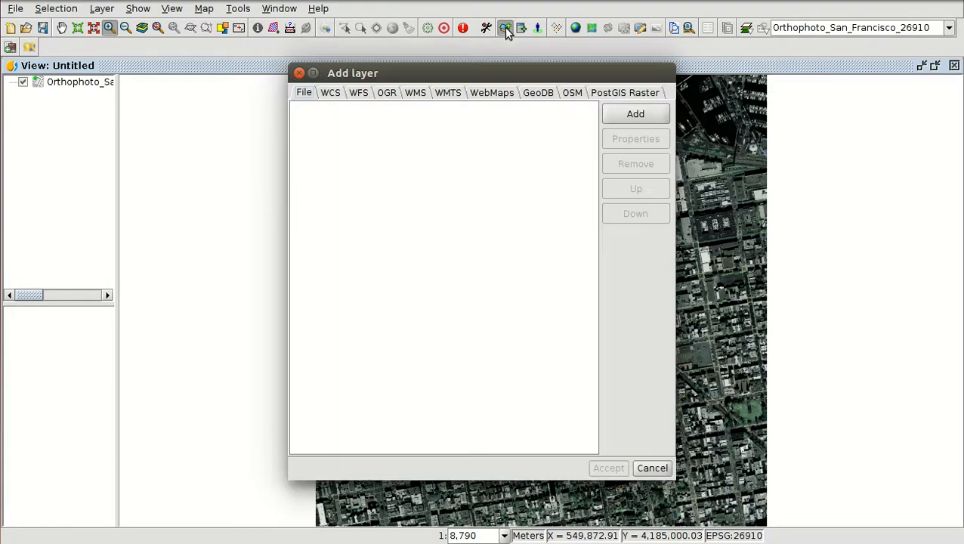
{"action": "left_click", "coordinate": [627, 118]}
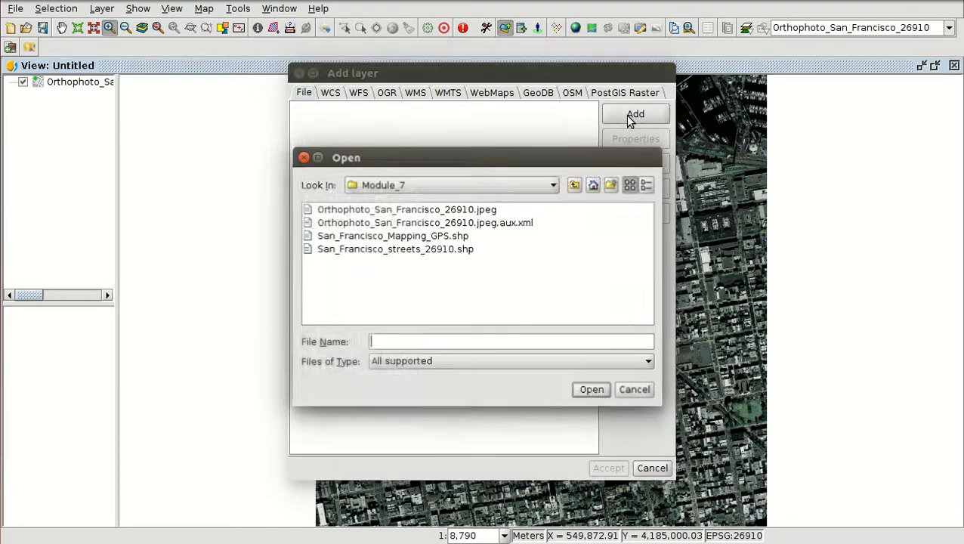
{"action": "left_click", "coordinate": [380, 252]}
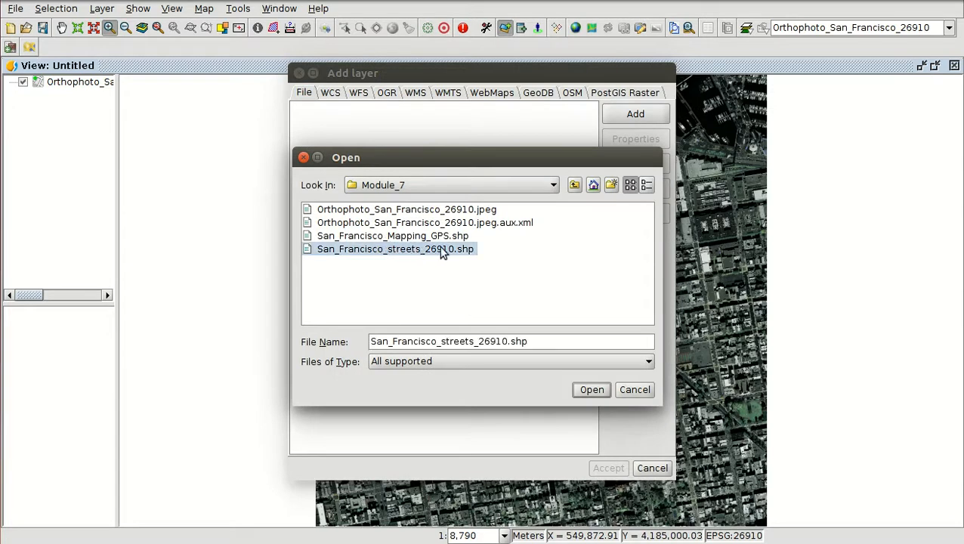
{"action": "left_click", "coordinate": [592, 390]}
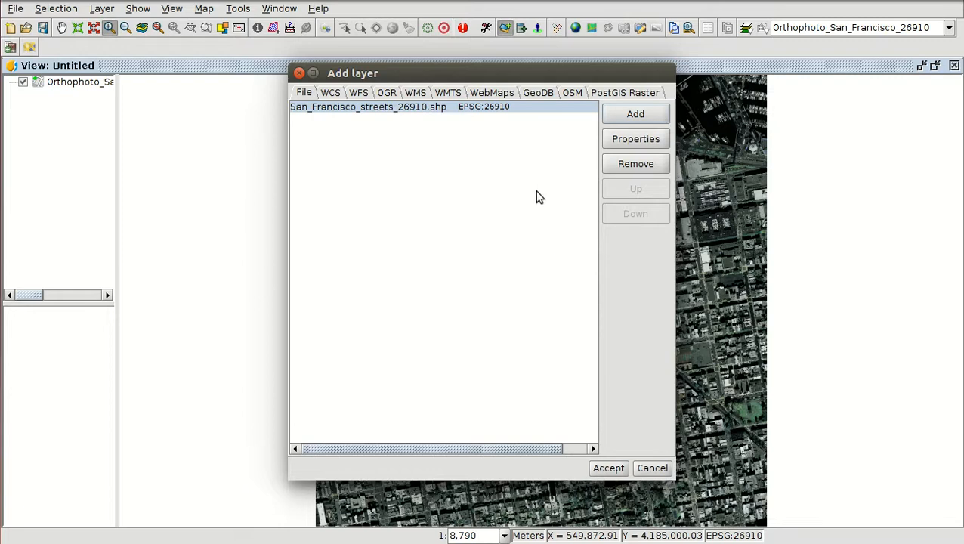
{"action": "left_click", "coordinate": [608, 469]}
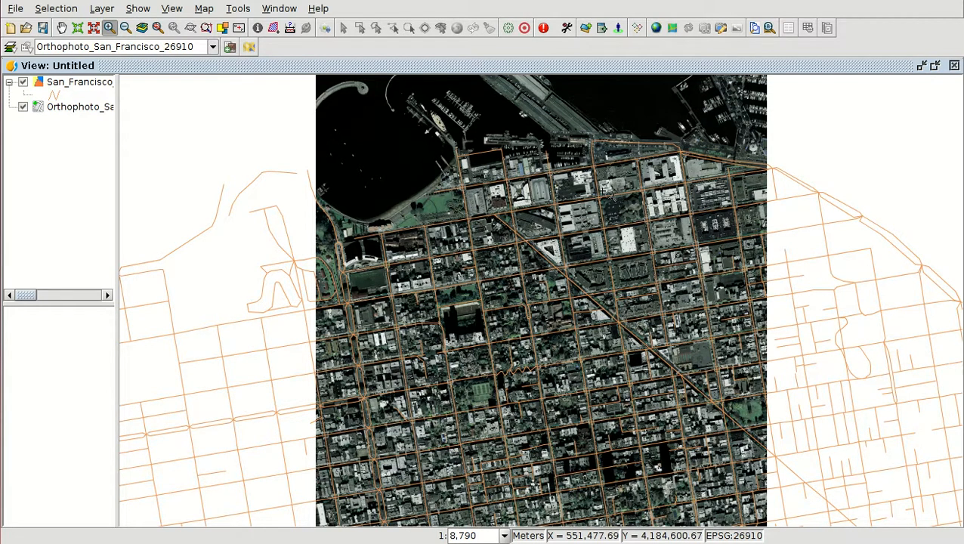
Step: Start creating a new layer in the view, with Shape as its output format
{"action": "left_click_drag", "start_coordinate": [316, 83], "coordinate": [831, 239]}
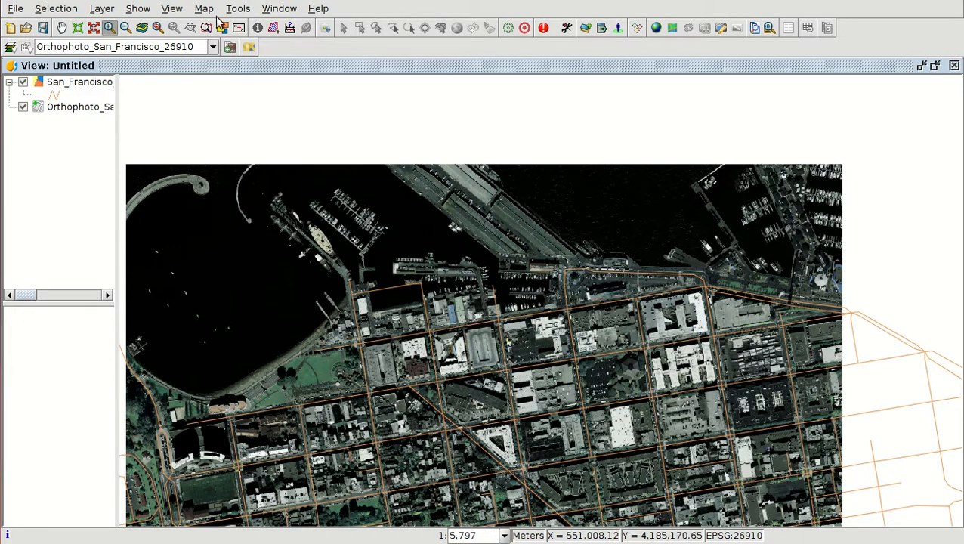
{"action": "left_click", "coordinate": [172, 10]}
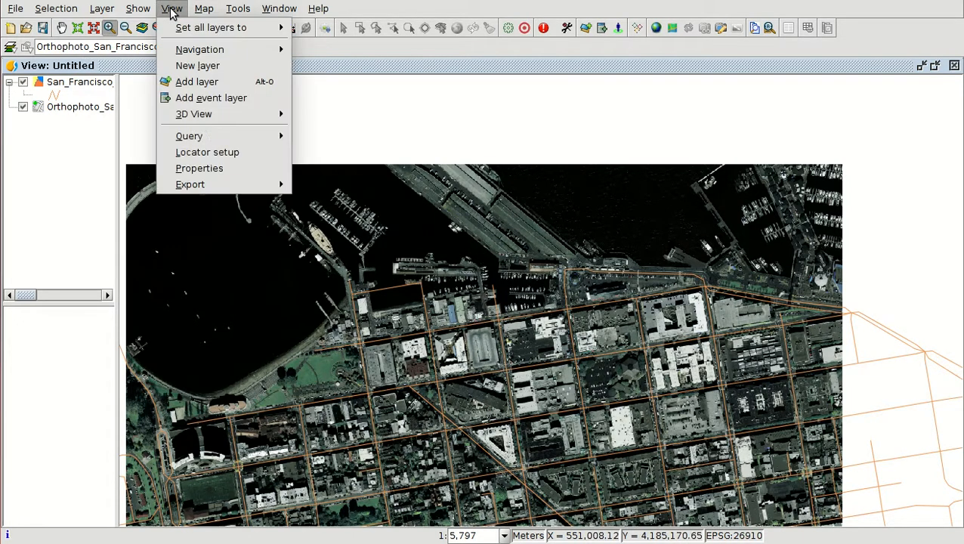
{"action": "left_click", "coordinate": [198, 66]}
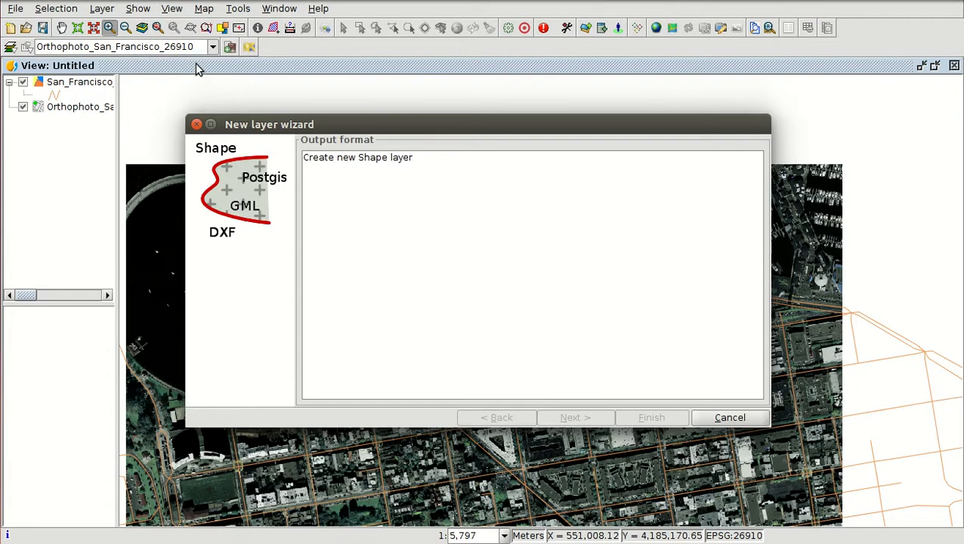
{"action": "left_click", "coordinate": [345, 160]}
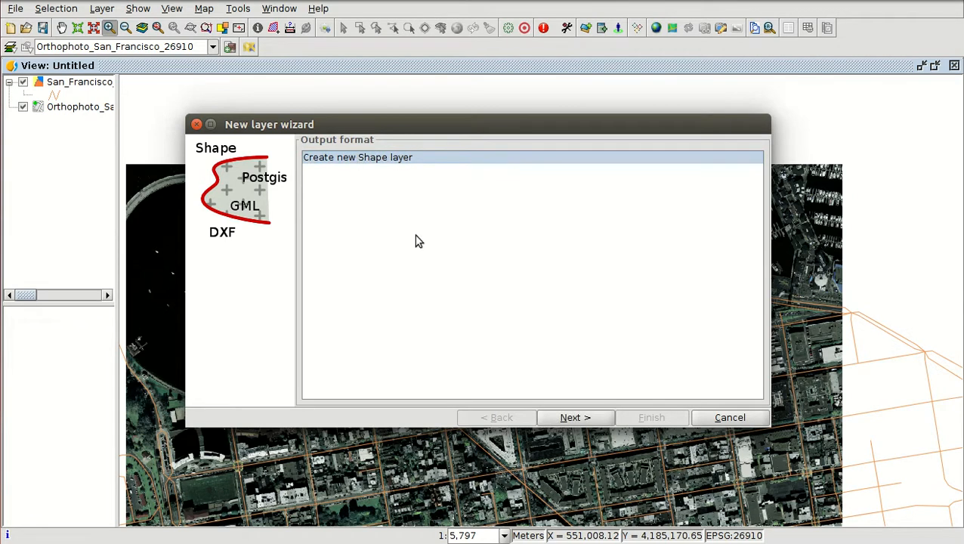
{"action": "left_click", "coordinate": [573, 415]}
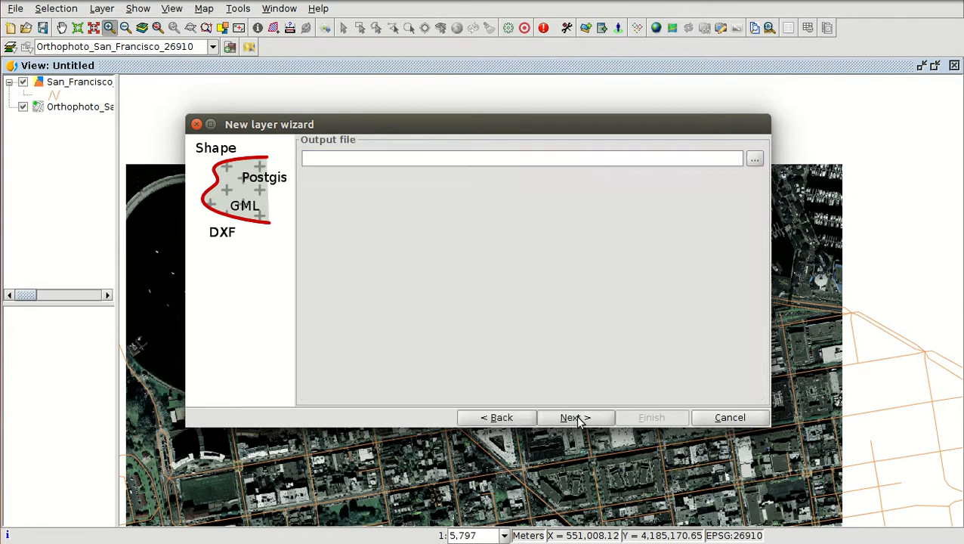
Step: Set the new layer's output file to SF_ports in the Ayuntamientos_en/1-course/resuts folder and continue to the field definitions
{"action": "left_click", "coordinate": [754, 158]}
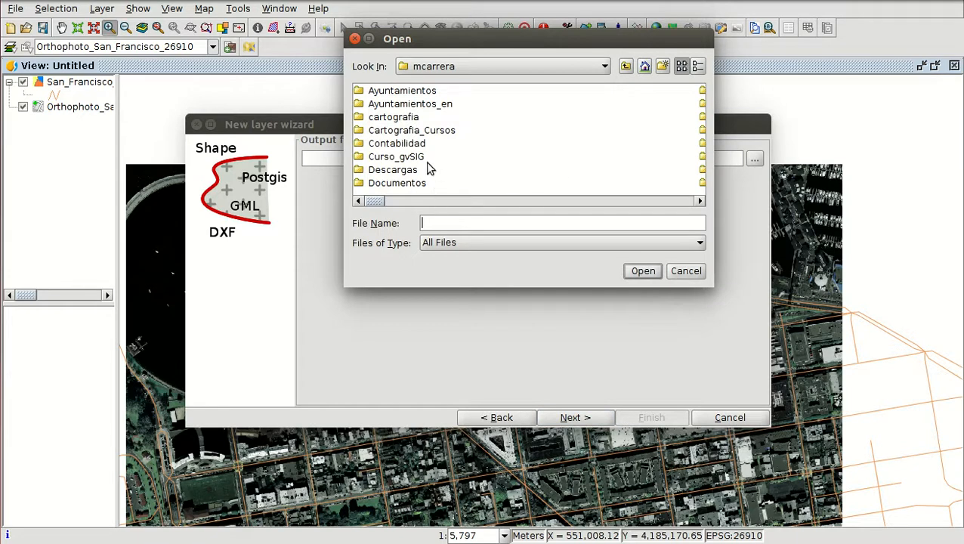
{"action": "double_click", "coordinate": [412, 103]}
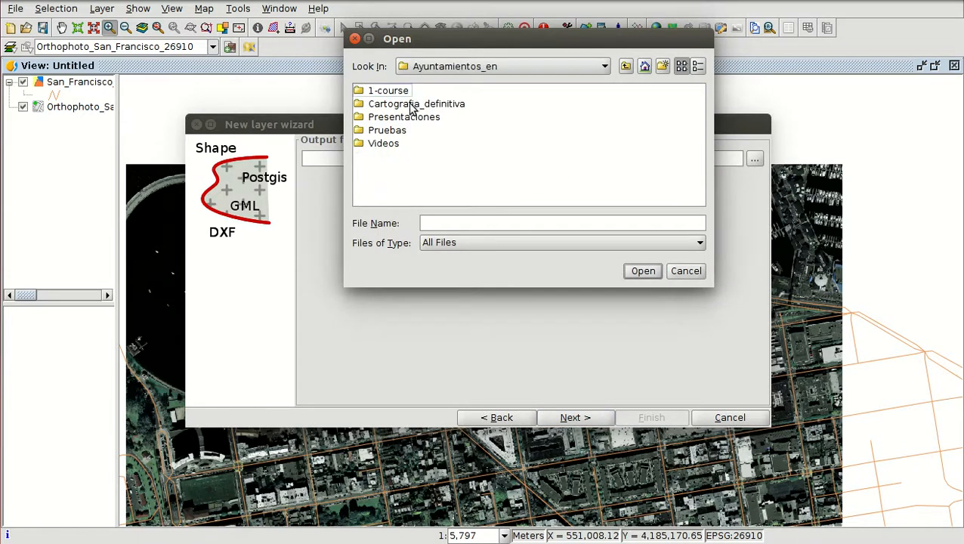
{"action": "double_click", "coordinate": [397, 92]}
{"action": "double_click", "coordinate": [384, 143]}
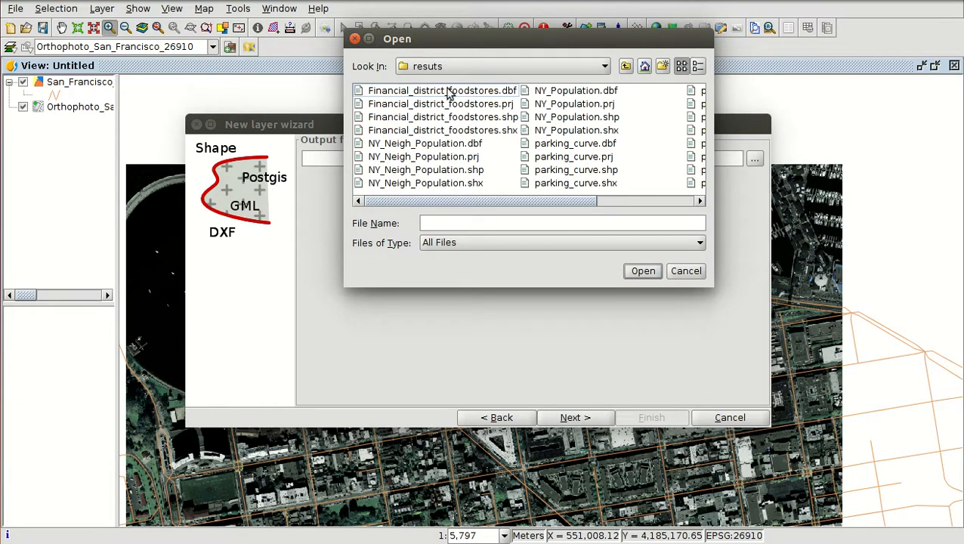
{"action": "left_click", "coordinate": [495, 224]}
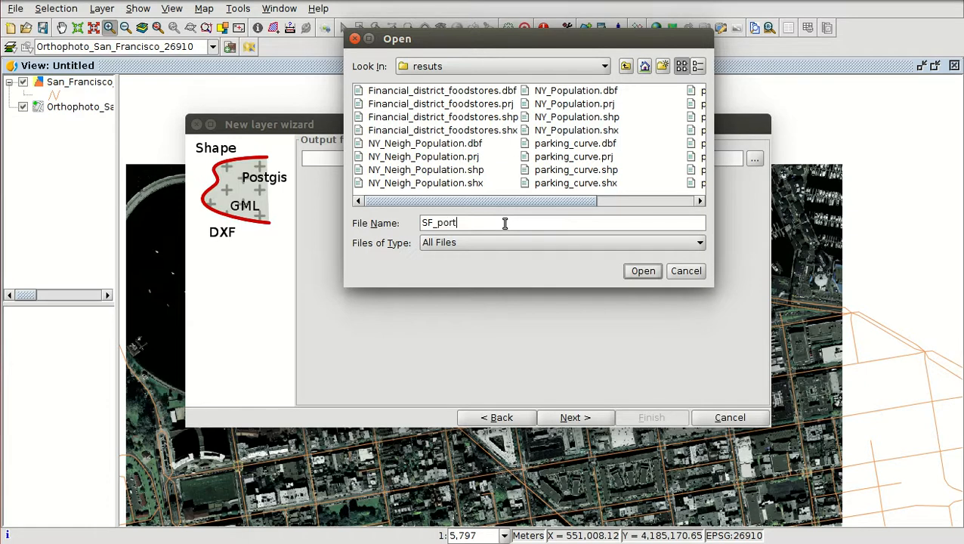
{"action": "left_click", "coordinate": [639, 273]}
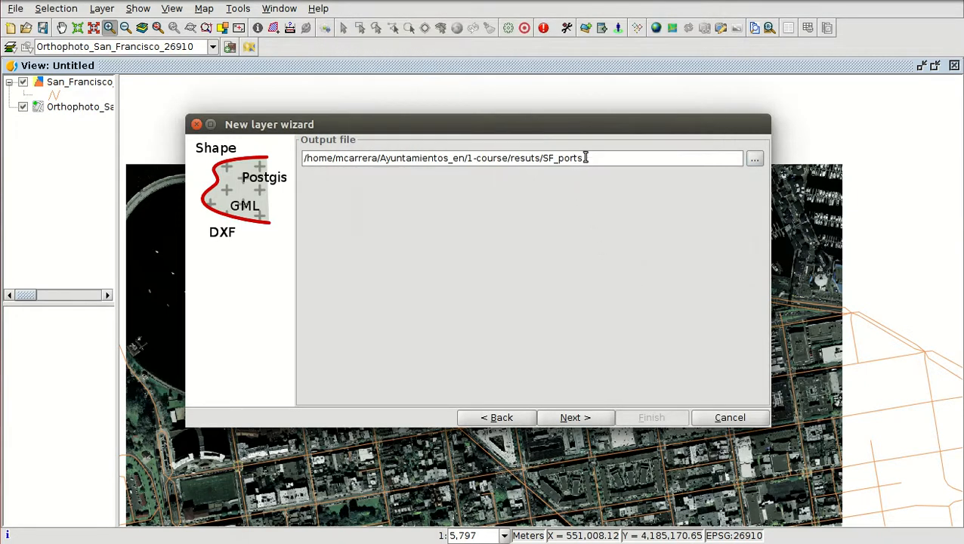
{"action": "left_click", "coordinate": [576, 418]}
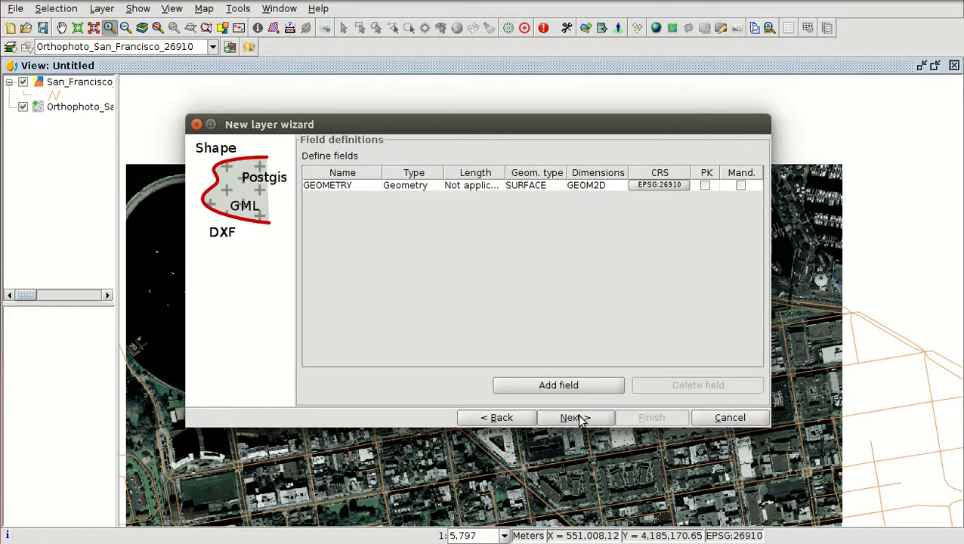
Step: Set the new layer's geometry type to POINT and add a field called Name
{"action": "left_click", "coordinate": [547, 185]}
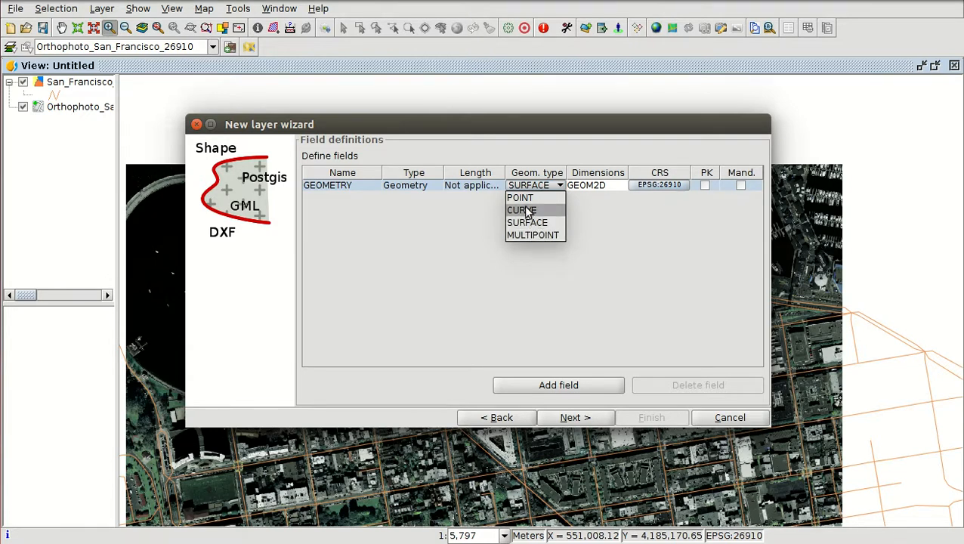
{"action": "left_click", "coordinate": [520, 199]}
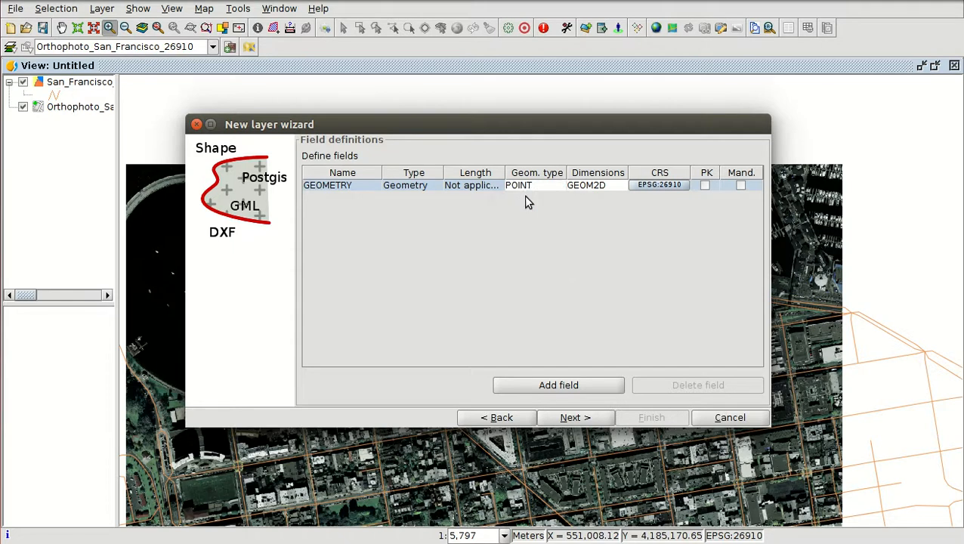
{"action": "left_click", "coordinate": [558, 386]}
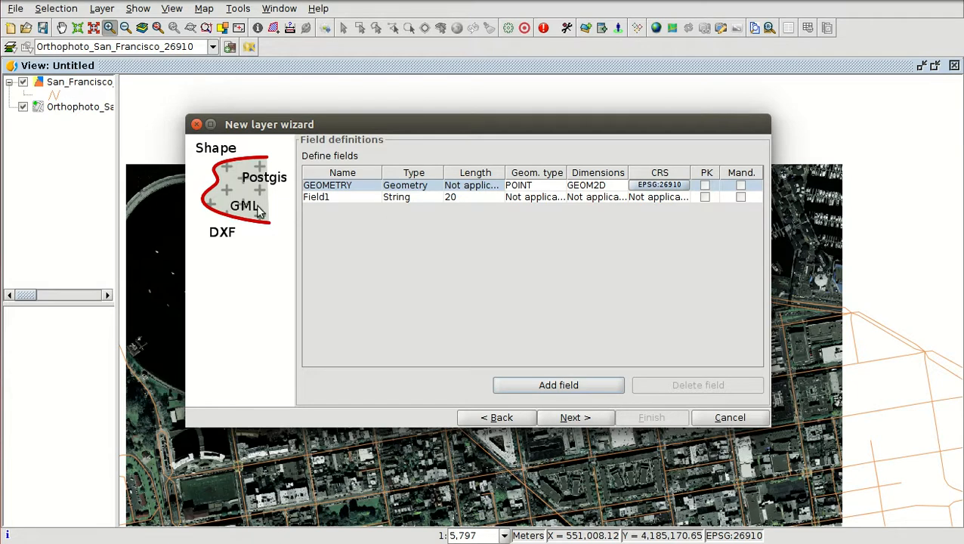
{"action": "left_click", "coordinate": [334, 197]}
{"action": "double_click", "coordinate": [334, 197]}
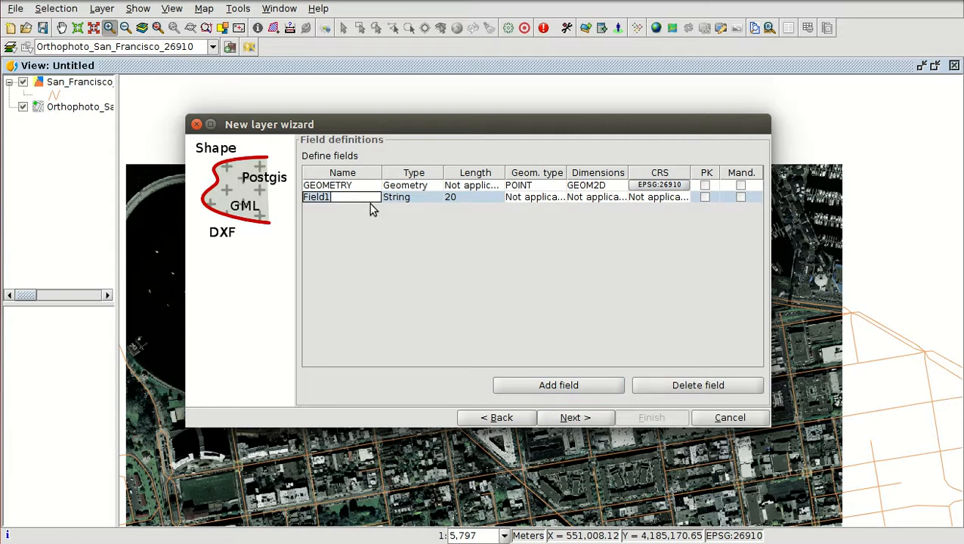
{"action": "type", "text": "Name"}
{"action": "key", "text": "Return"}
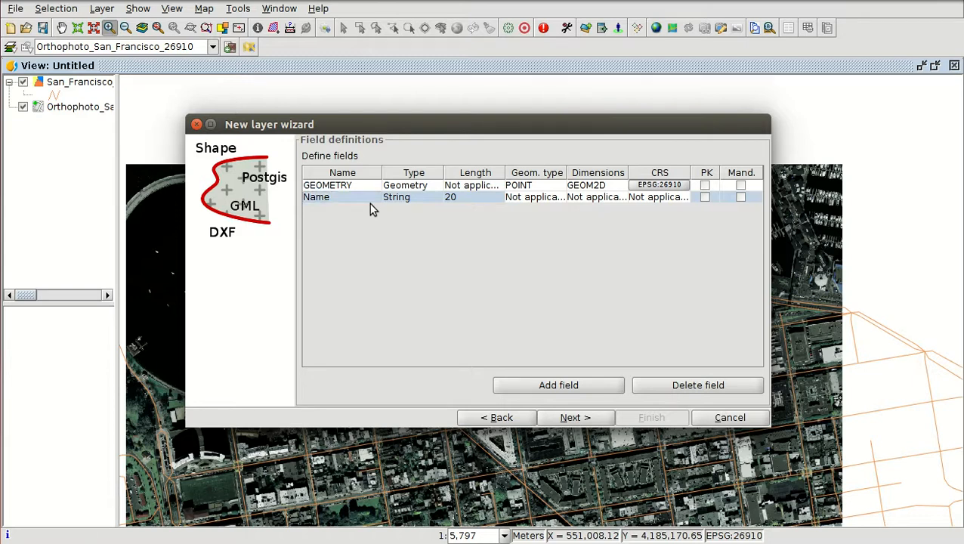
Step: Keep the Name field's type as String with a length of 20
{"action": "left_click", "coordinate": [434, 198]}
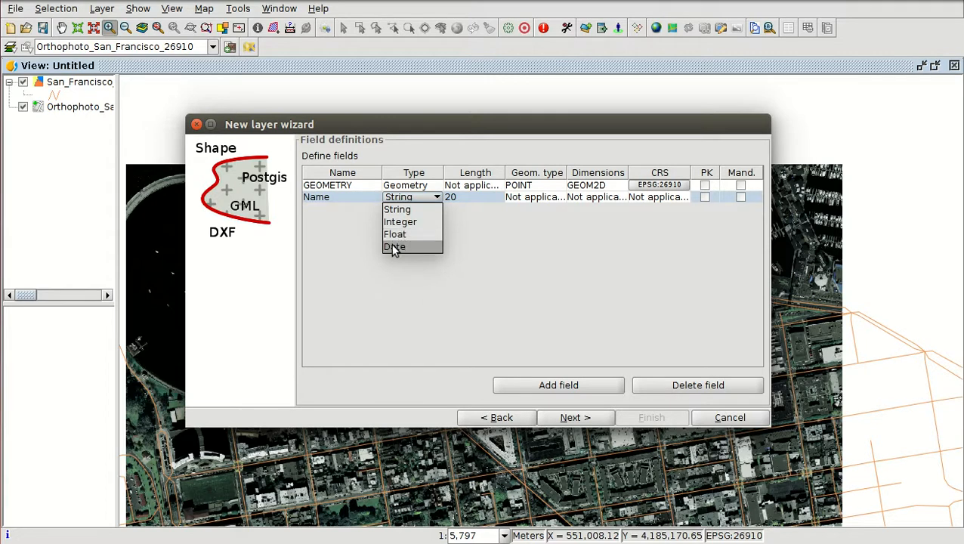
{"action": "left_click", "coordinate": [398, 207]}
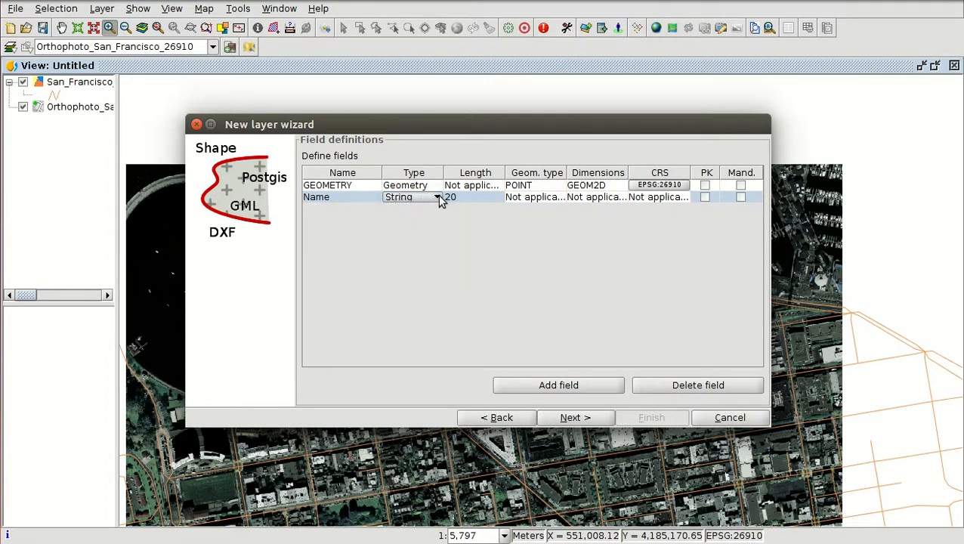
{"action": "double_click", "coordinate": [464, 199]}
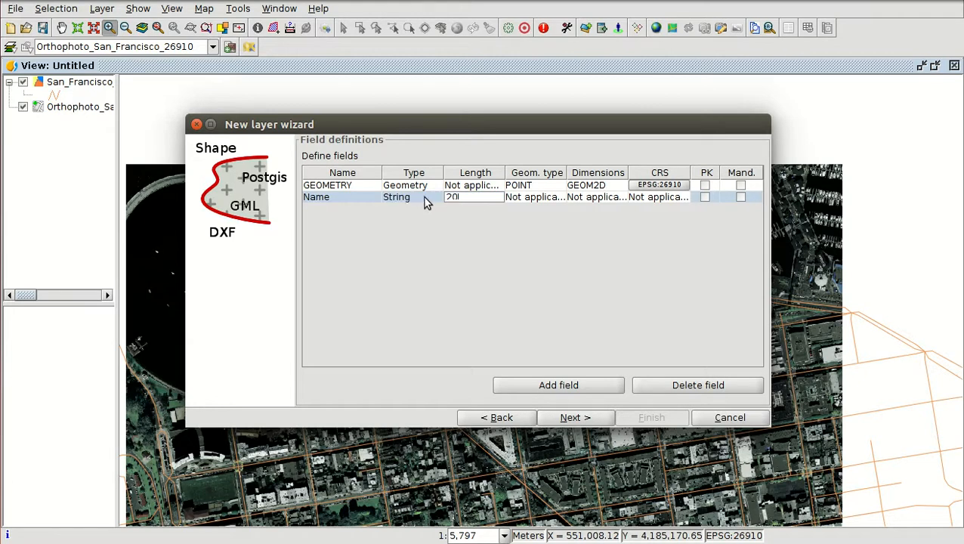
{"action": "double_click", "coordinate": [464, 197]}
{"action": "key", "text": "Return"}
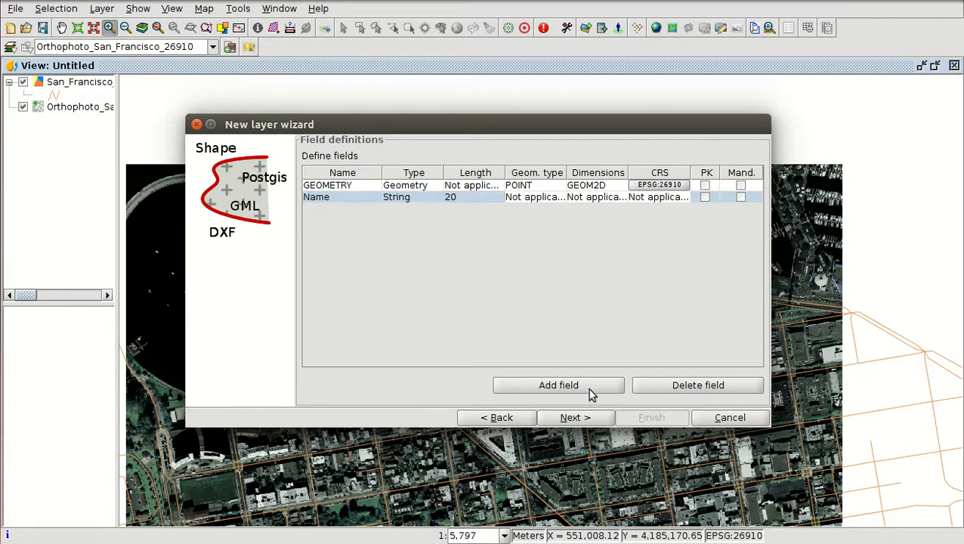
Step: Finish creating the layer with adding it to the view enabled, and check the fields in its attribute table
{"action": "left_click", "coordinate": [575, 419]}
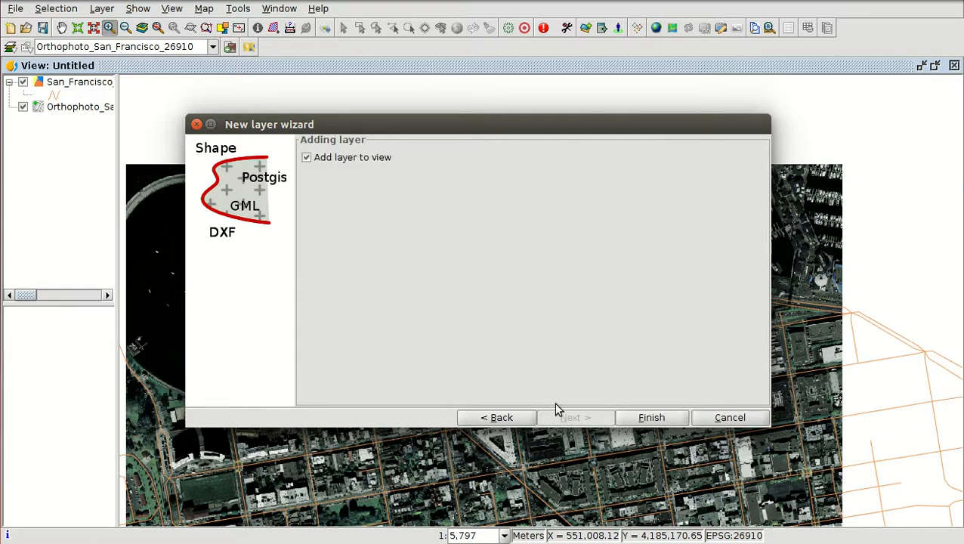
{"action": "left_click", "coordinate": [650, 418]}
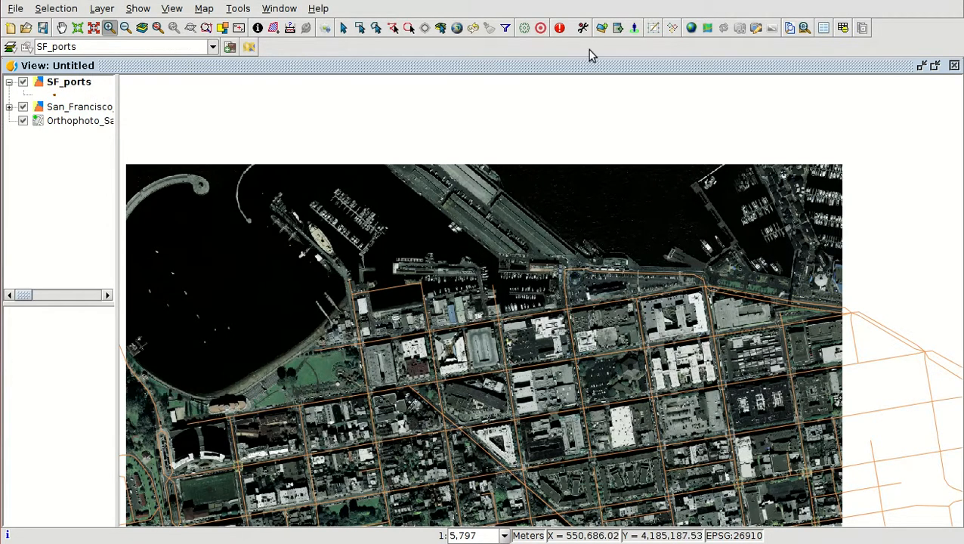
{"action": "left_click", "coordinate": [843, 28]}
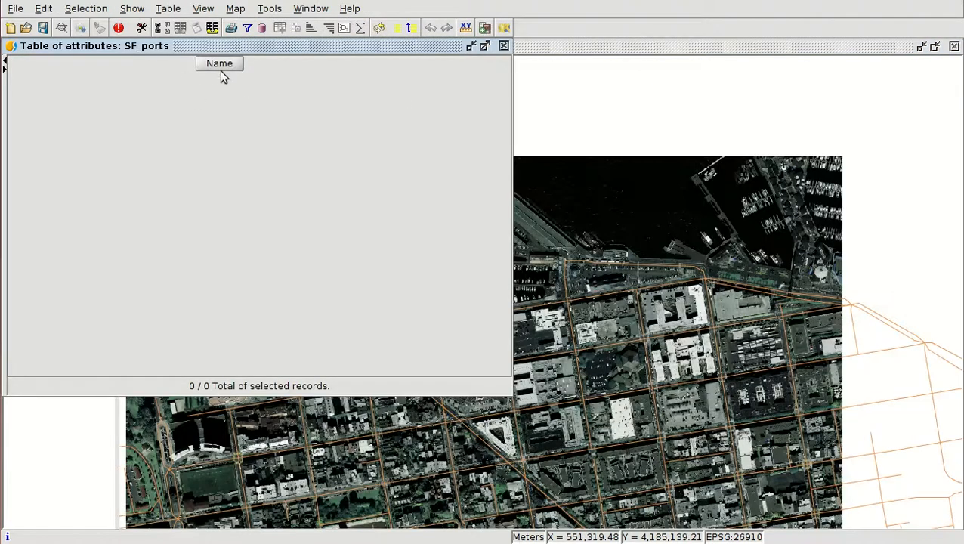
{"action": "left_click", "coordinate": [504, 46]}
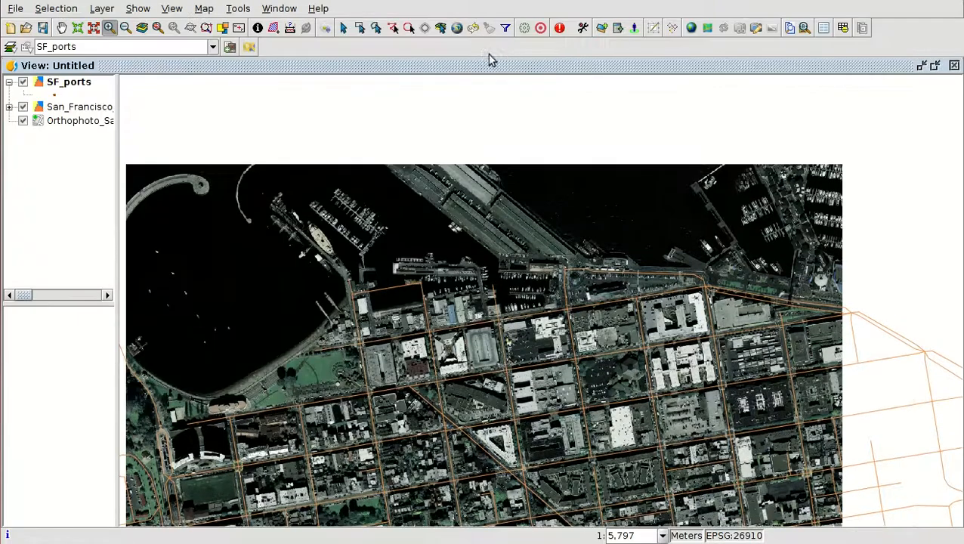
Step: Start editing SF_ports and insert four points on the separate harbour areas along the orthophoto's waterfront
{"action": "right_click", "coordinate": [75, 88]}
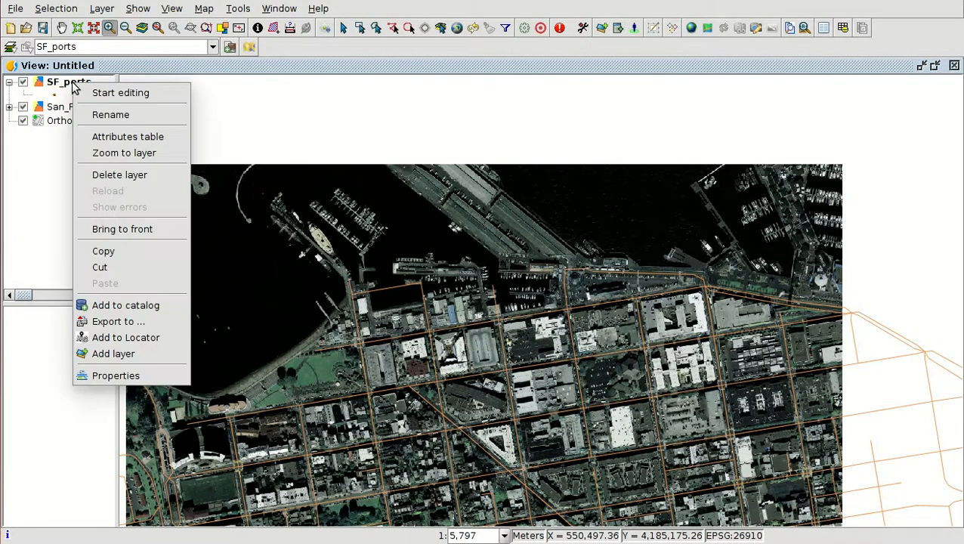
{"action": "left_click", "coordinate": [111, 93]}
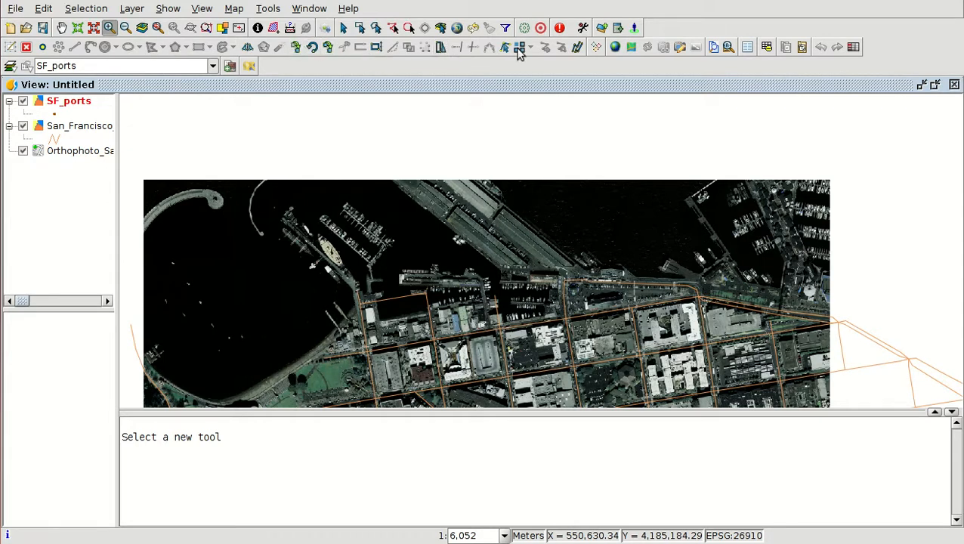
{"action": "left_click", "coordinate": [43, 47]}
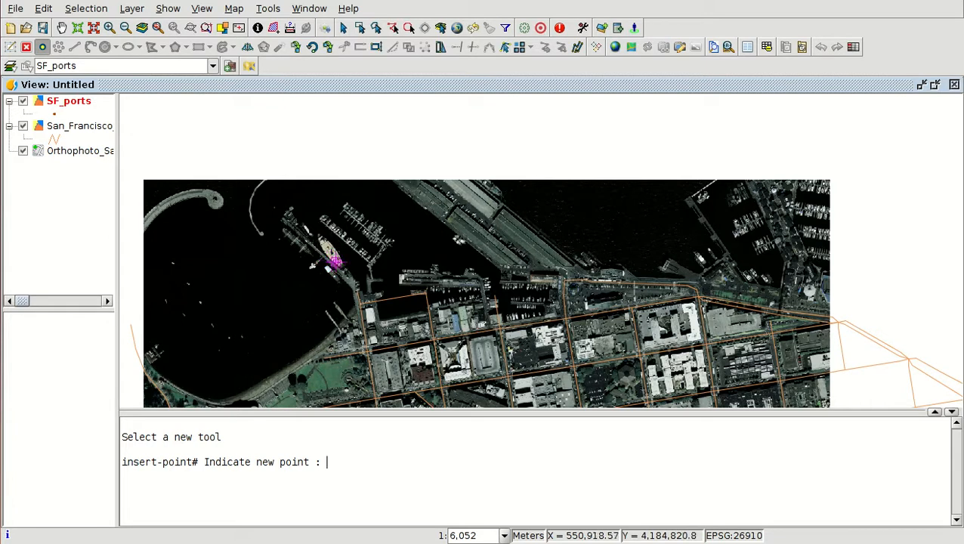
{"action": "left_click", "coordinate": [337, 264]}
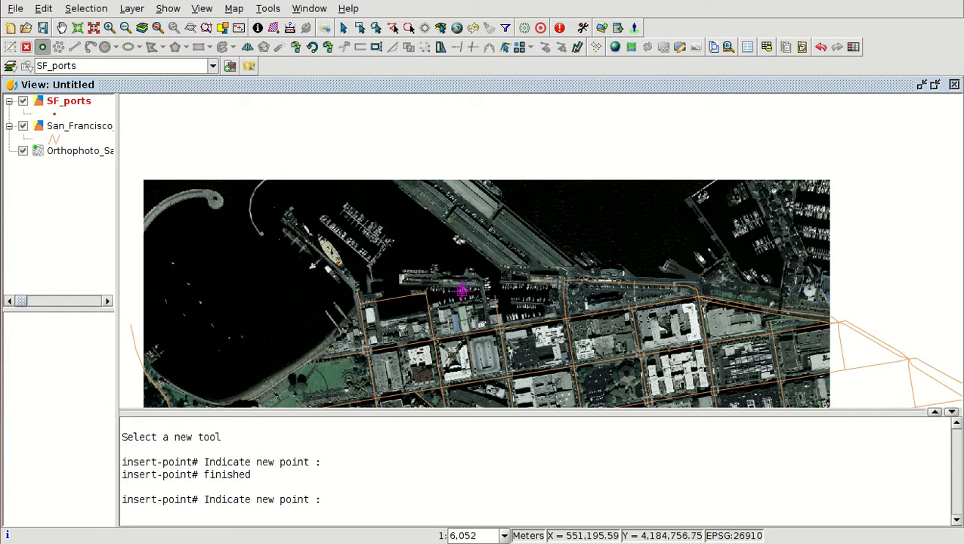
{"action": "left_click", "coordinate": [460, 293]}
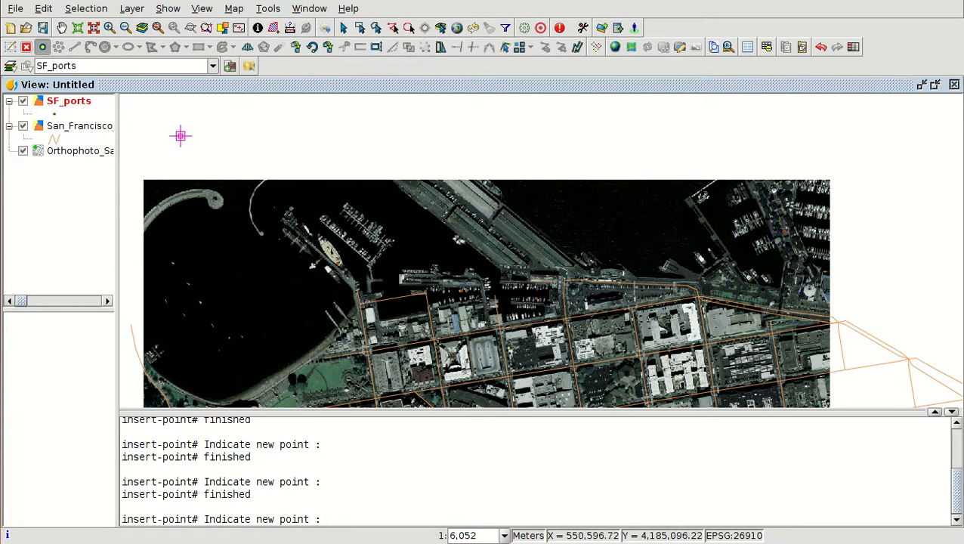
Step: Change the SF_ports marker symbol to red with a size of 9 pixels
{"action": "left_click", "coordinate": [54, 119]}
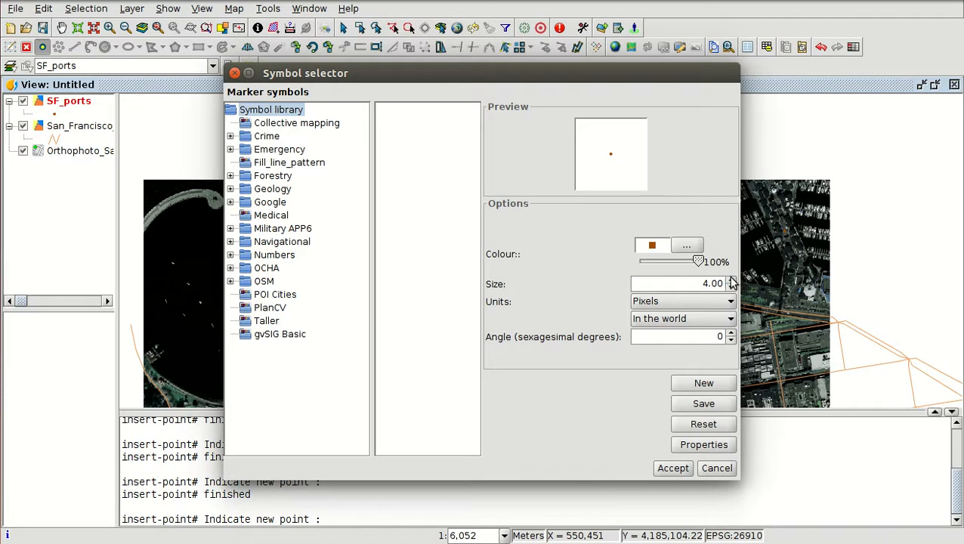
{"action": "left_click", "coordinate": [686, 246]}
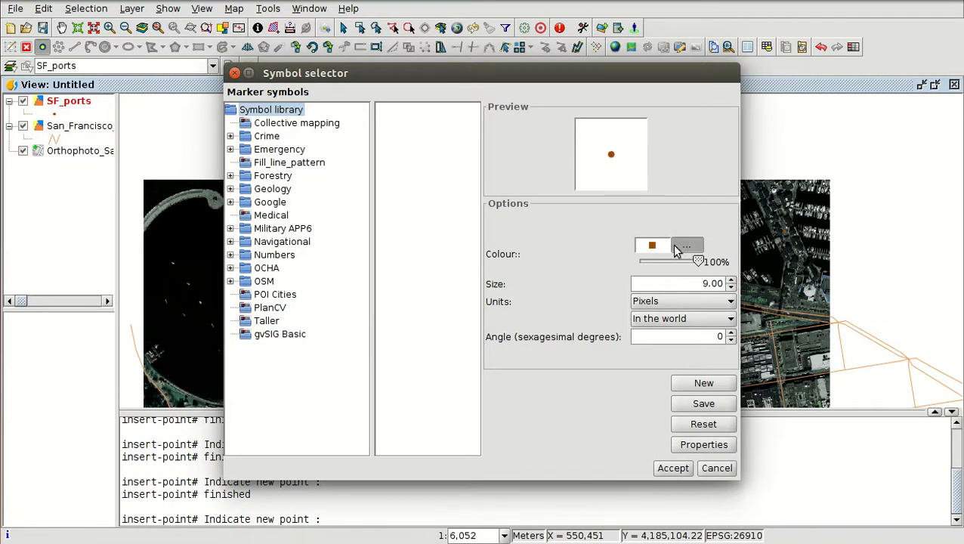
{"action": "left_click", "coordinate": [455, 247]}
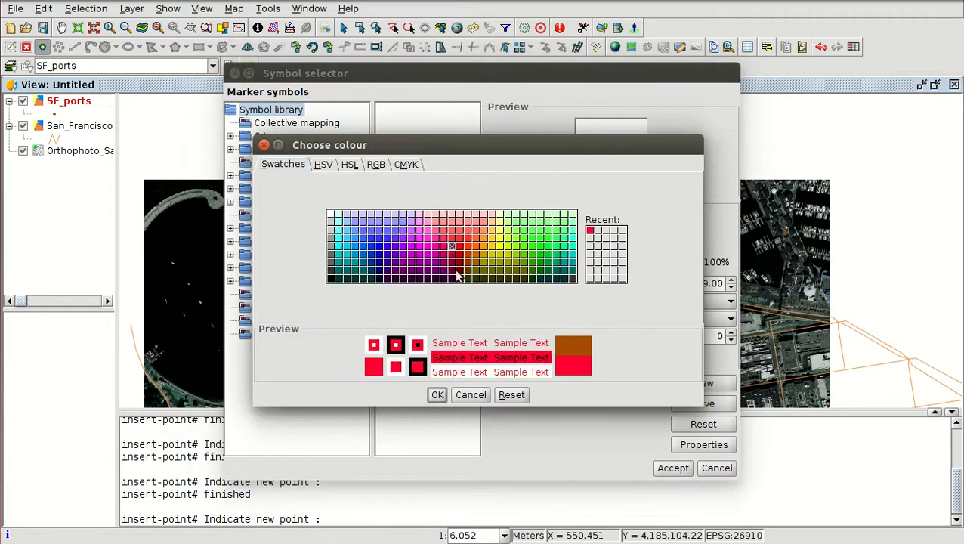
{"action": "left_click", "coordinate": [438, 394]}
{"action": "left_click", "coordinate": [670, 468]}
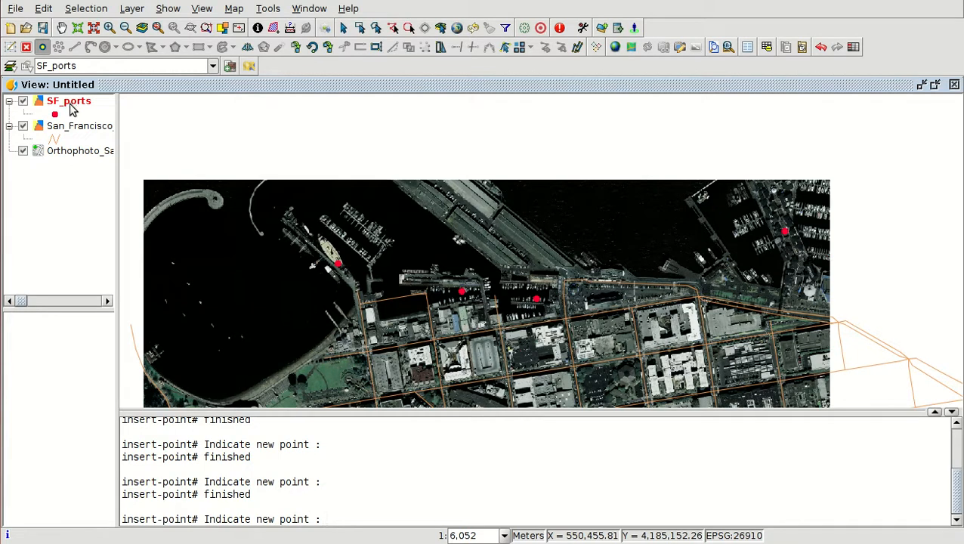
Step: Move the westernmost port point slightly up and right onto the neighbouring boat docks, using two freely placed reference points
{"action": "left_click", "coordinate": [298, 48]}
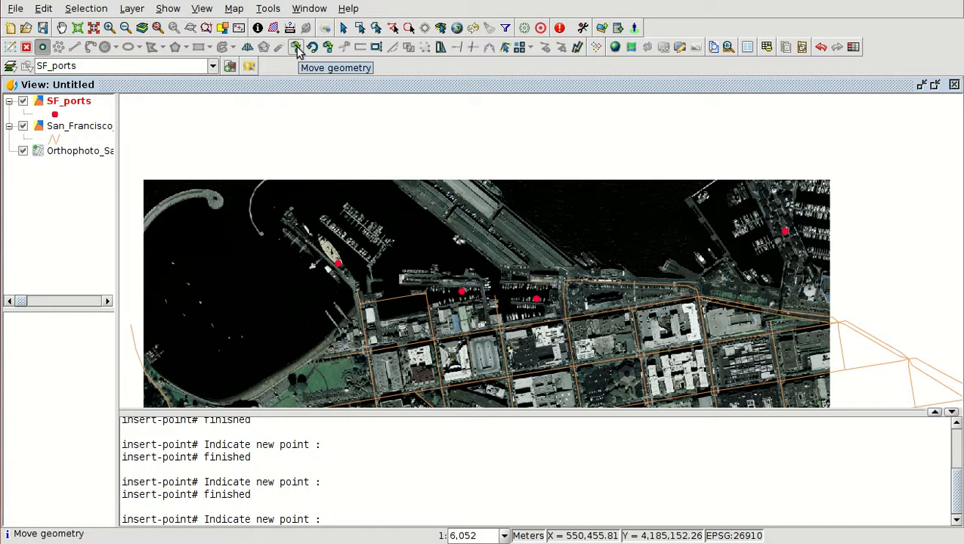
{"action": "left_click", "coordinate": [297, 48]}
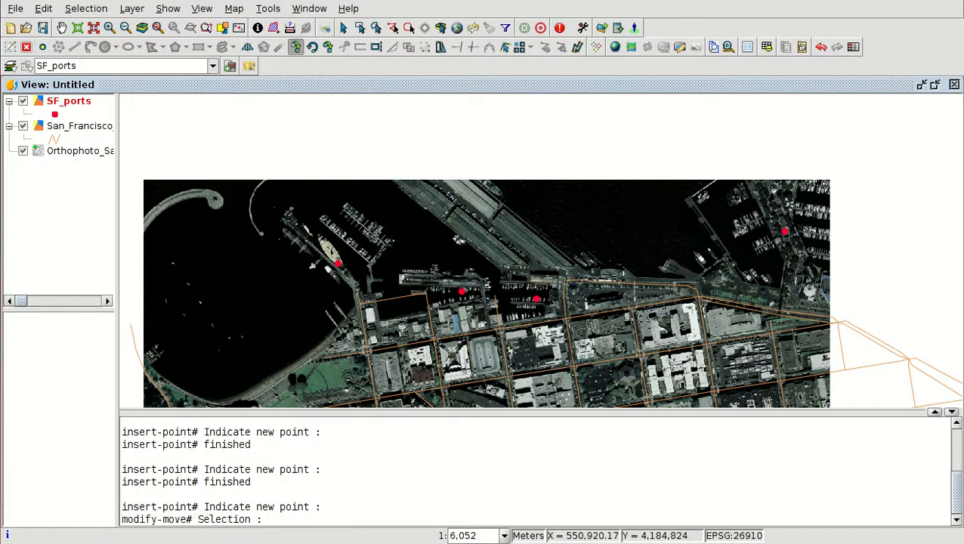
{"action": "left_click", "coordinate": [338, 265]}
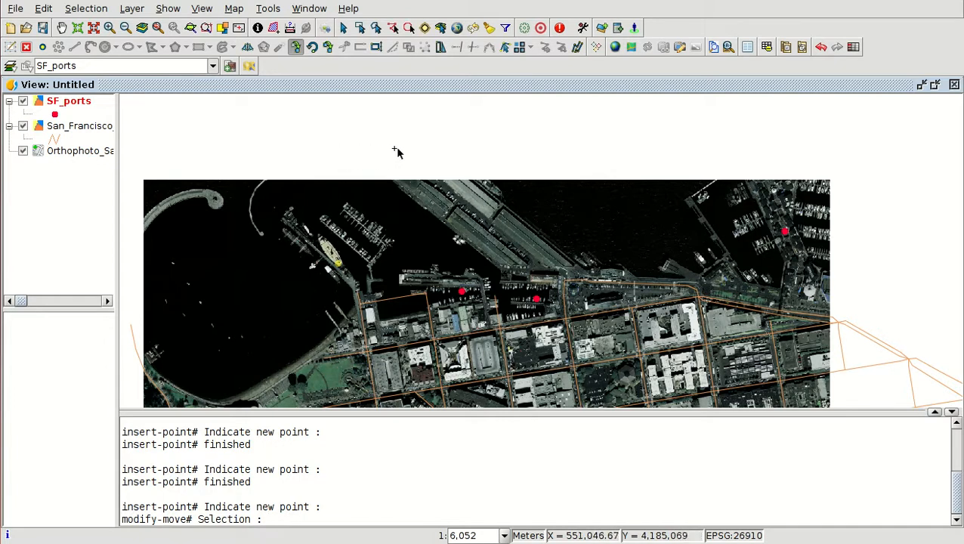
{"action": "left_click", "coordinate": [268, 516]}
{"action": "key", "text": "Return"}
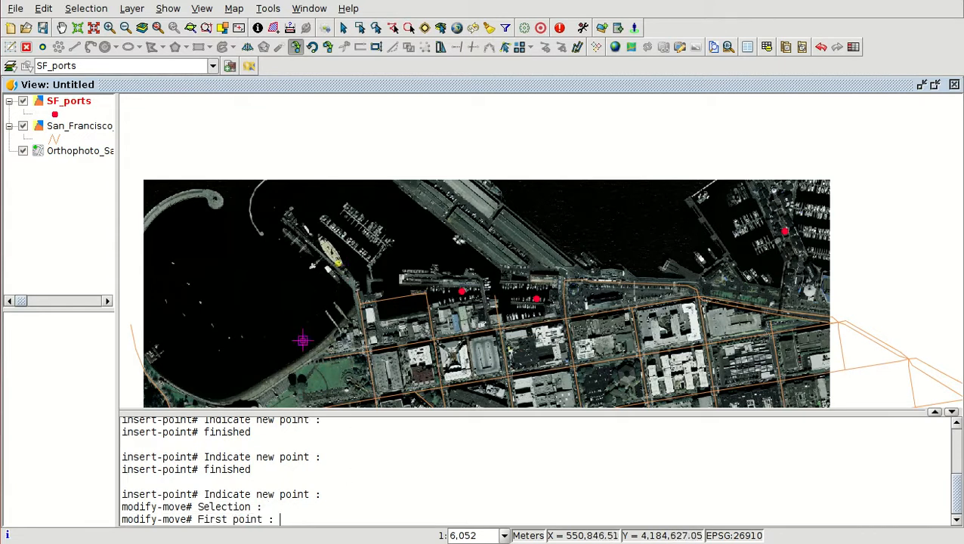
{"action": "left_click", "coordinate": [348, 158]}
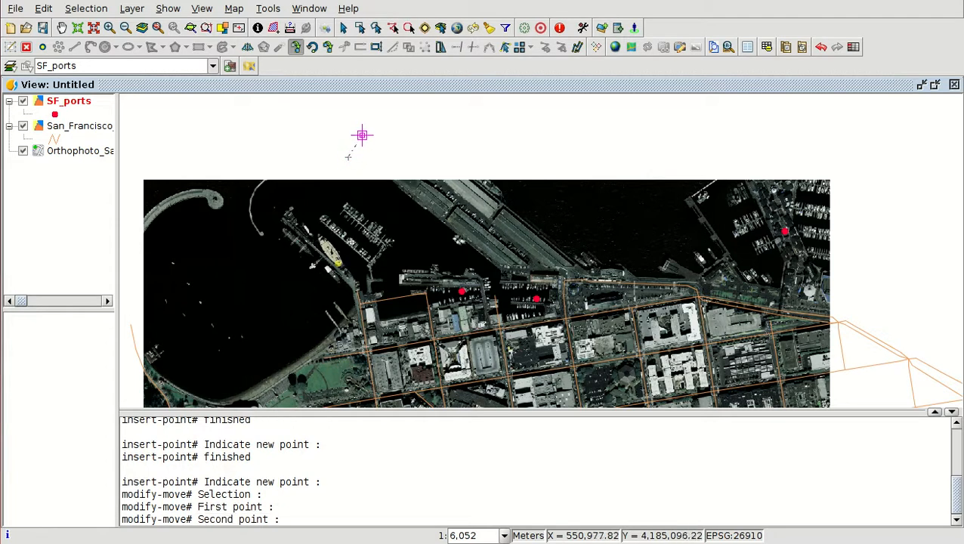
{"action": "left_click", "coordinate": [363, 140]}
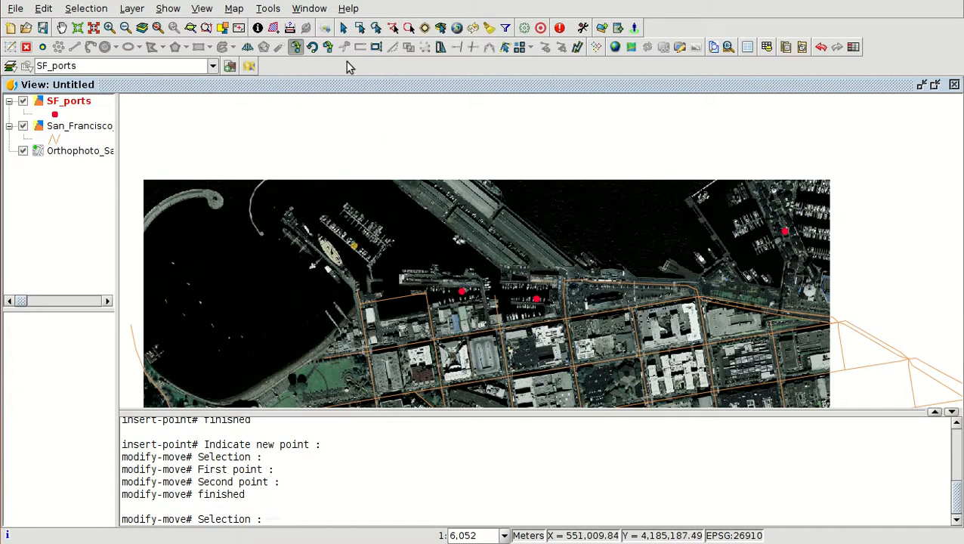
Step: Move the selected westernmost point 20 m west, using 0,0 as the first point and -20,0 as the second
{"action": "left_click", "coordinate": [297, 51]}
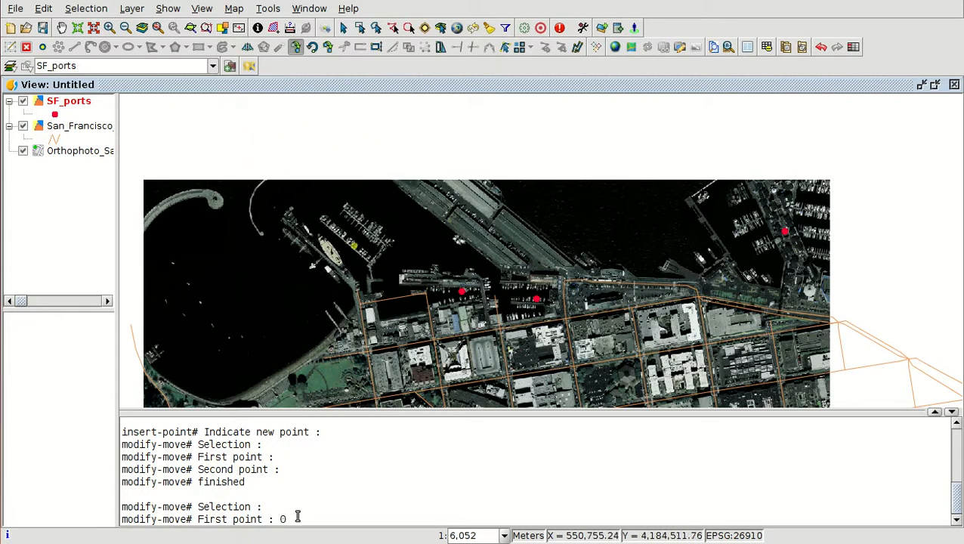
{"action": "key", "text": "Return"}
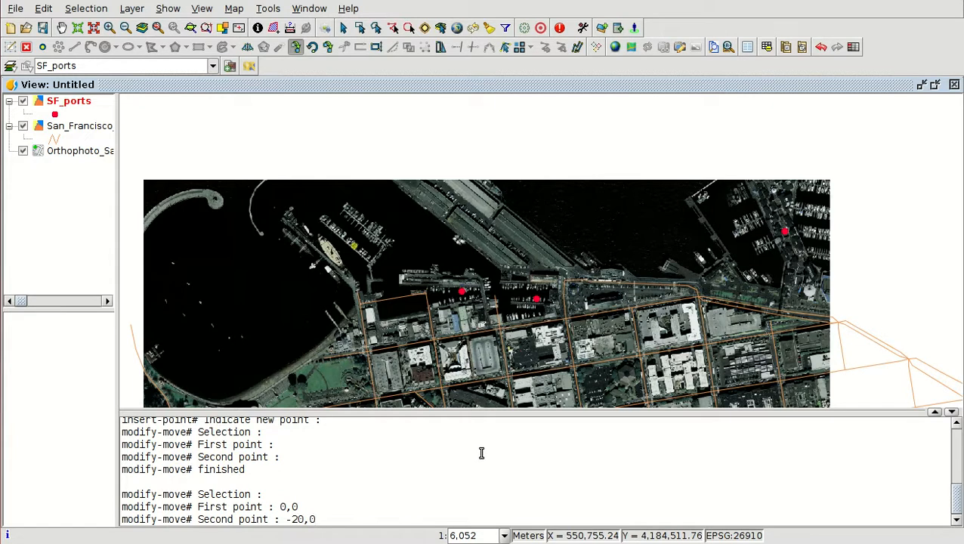
{"action": "key", "text": "Return"}
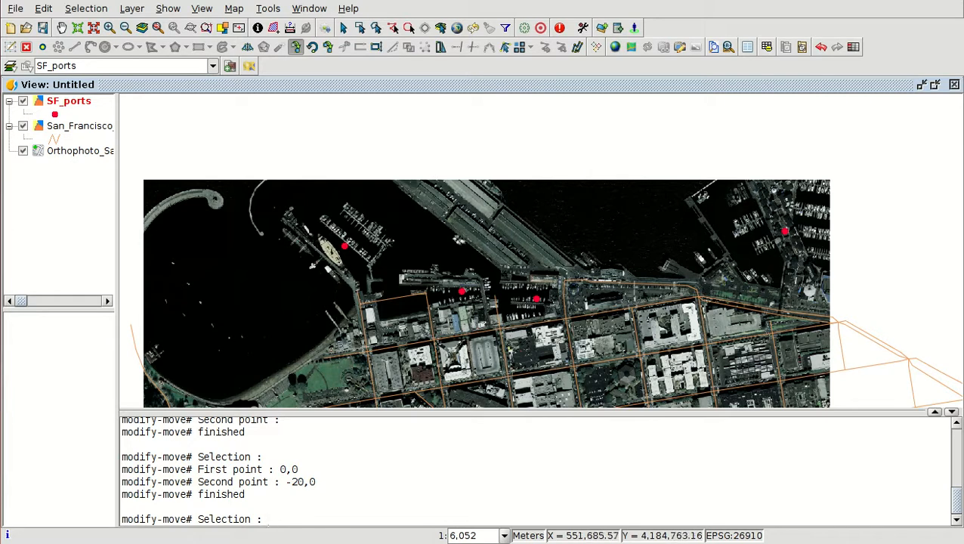
Step: Open the SF_ports attribute table, narrow it to uncover the map, and name the westernmost point's record West Port
{"action": "left_click", "coordinate": [766, 47]}
{"action": "left_click", "coordinate": [43, 78]}
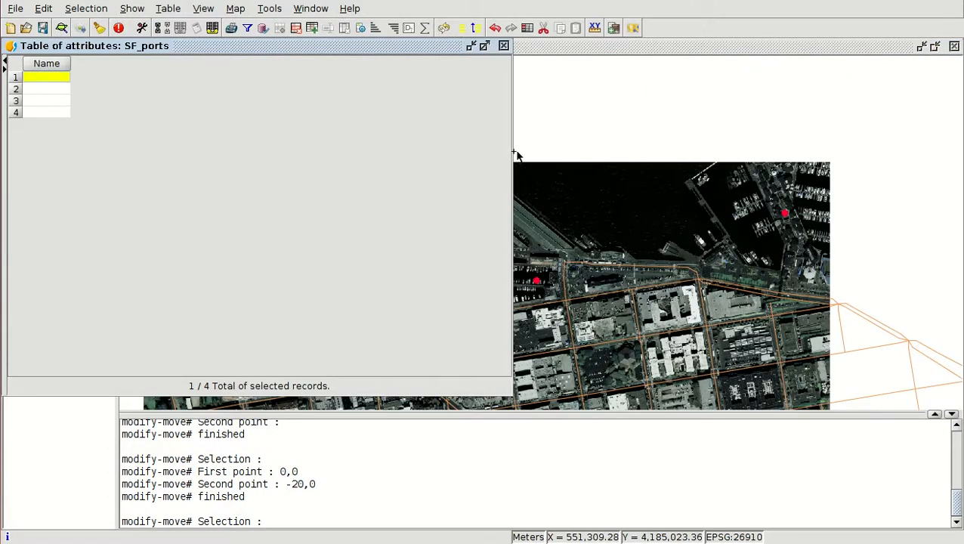
{"action": "left_click_drag", "start_coordinate": [507, 148], "coordinate": [234, 146]}
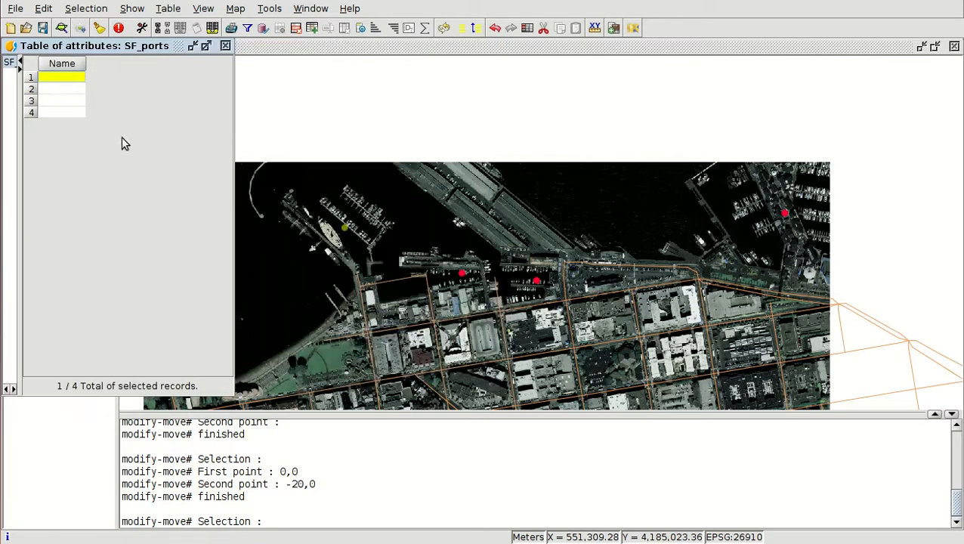
{"action": "double_click", "coordinate": [71, 79]}
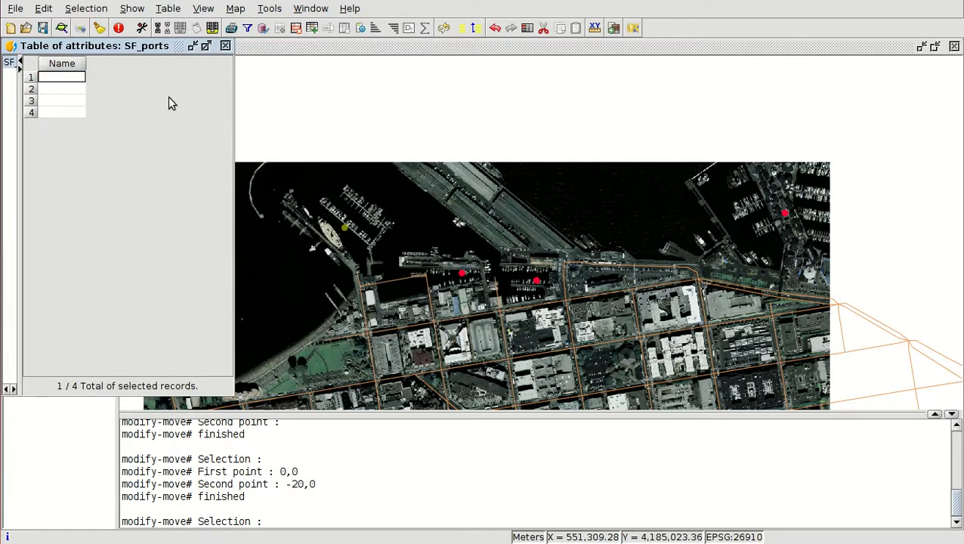
{"action": "type", "text": "West Port"}
{"action": "key", "text": "Return"}
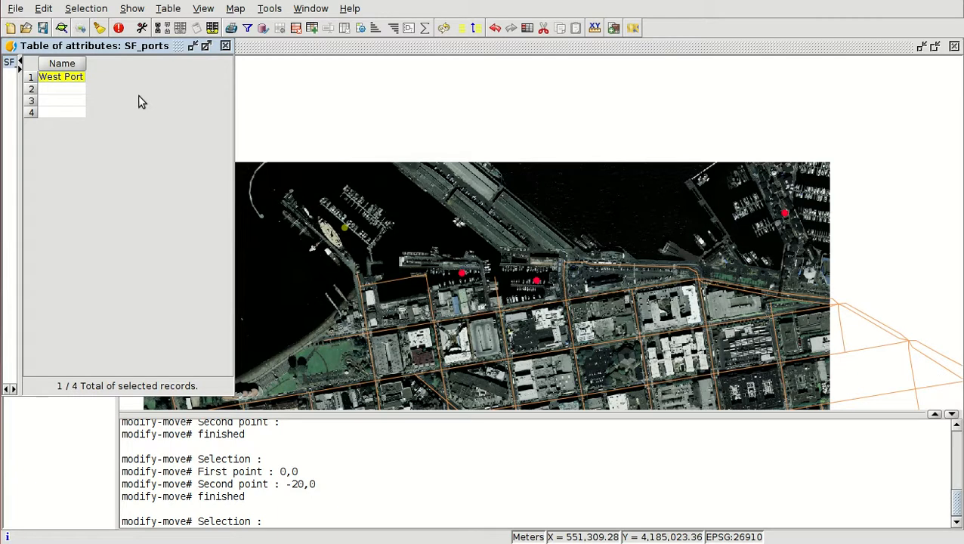
Step: Name the second record Port 2 and the third record Port 3 in the SF_ports attribute table
{"action": "left_click", "coordinate": [56, 90]}
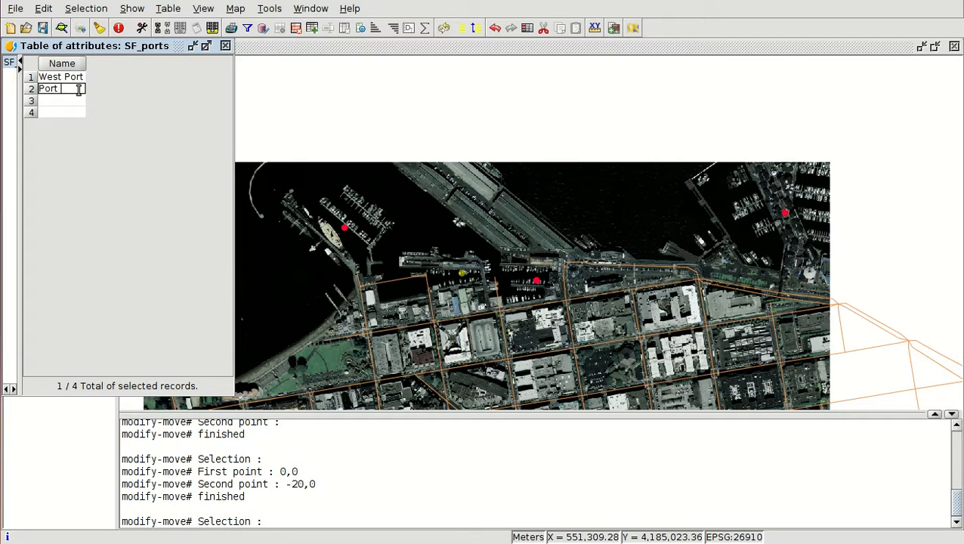
{"action": "key", "text": "Return"}
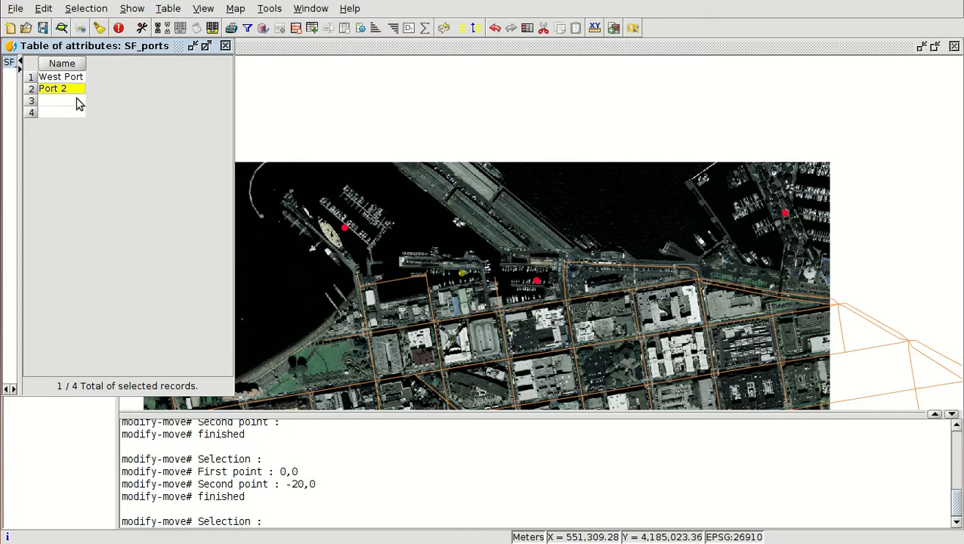
{"action": "left_click", "coordinate": [79, 99]}
{"action": "type", "text": "Port 3"}
{"action": "key", "text": "Return"}
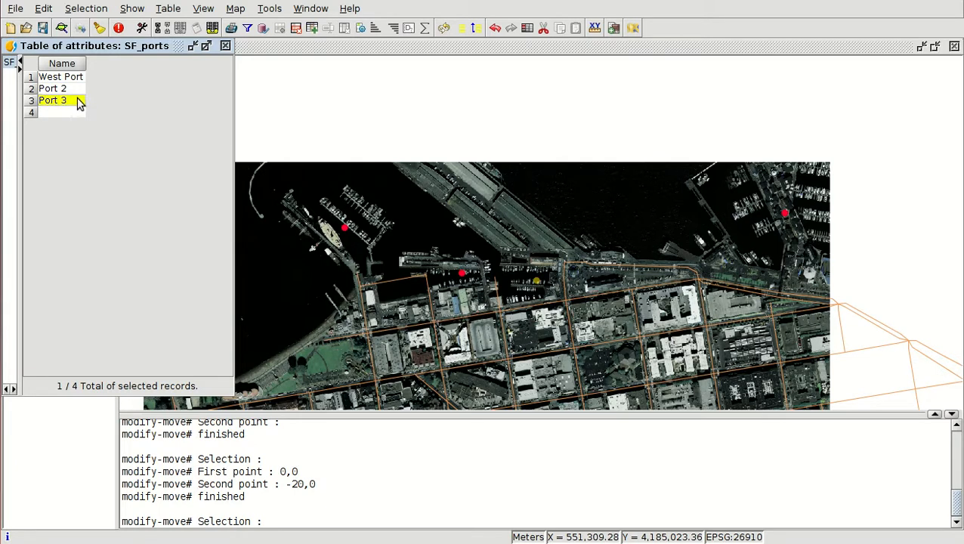
Step: Name the fourth record East Port and remove the stray P from the Port 3 name
{"action": "left_click", "coordinate": [76, 111]}
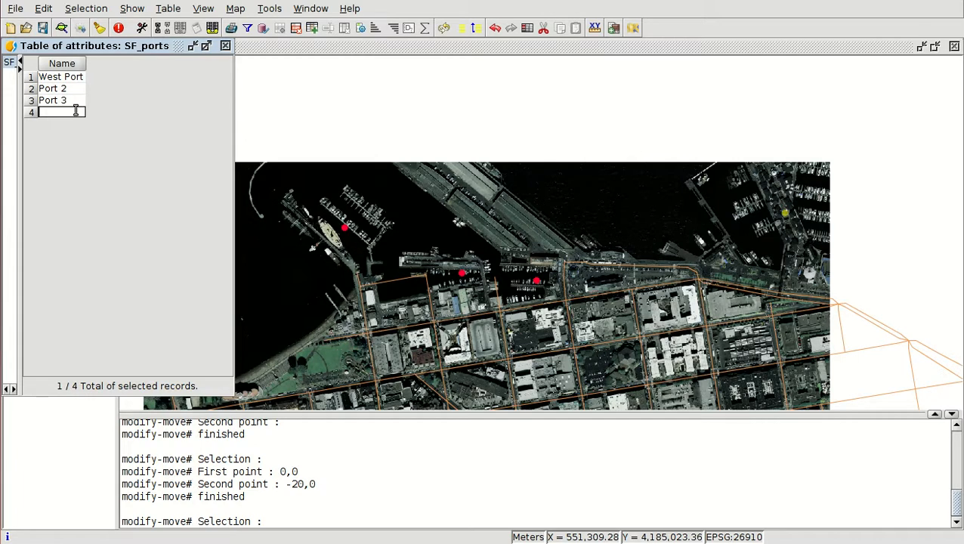
{"action": "type", "text": "East"}
{"action": "key", "text": "Return"}
{"action": "type", "text": "P"}
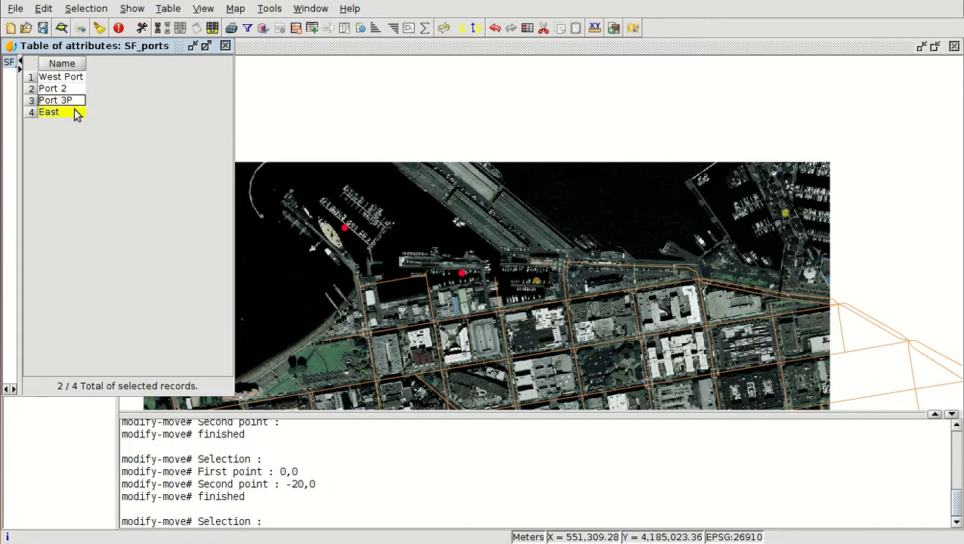
{"action": "left_click", "coordinate": [76, 112]}
{"action": "left_click", "coordinate": [80, 100]}
{"action": "key", "text": "BackSpace"}
{"action": "left_click", "coordinate": [73, 112]}
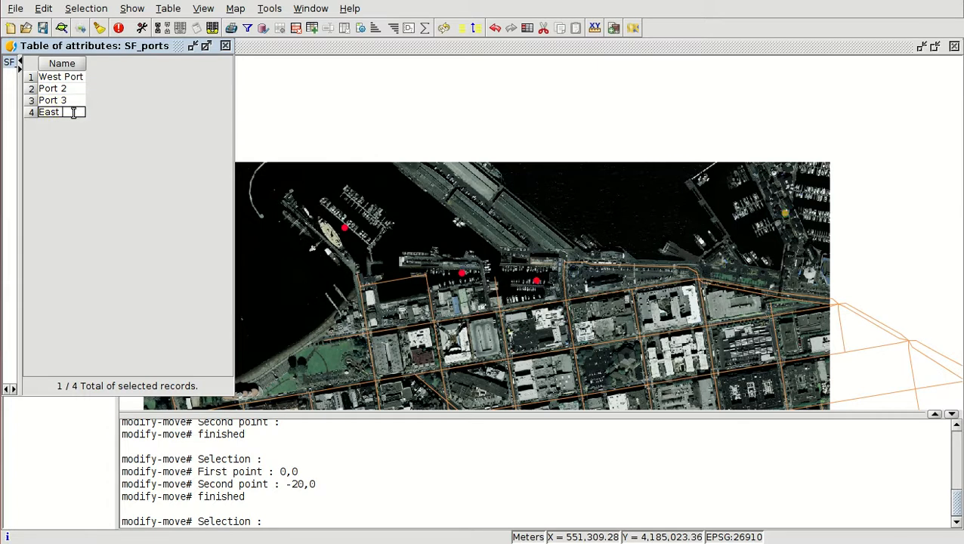
{"action": "key", "text": "Return"}
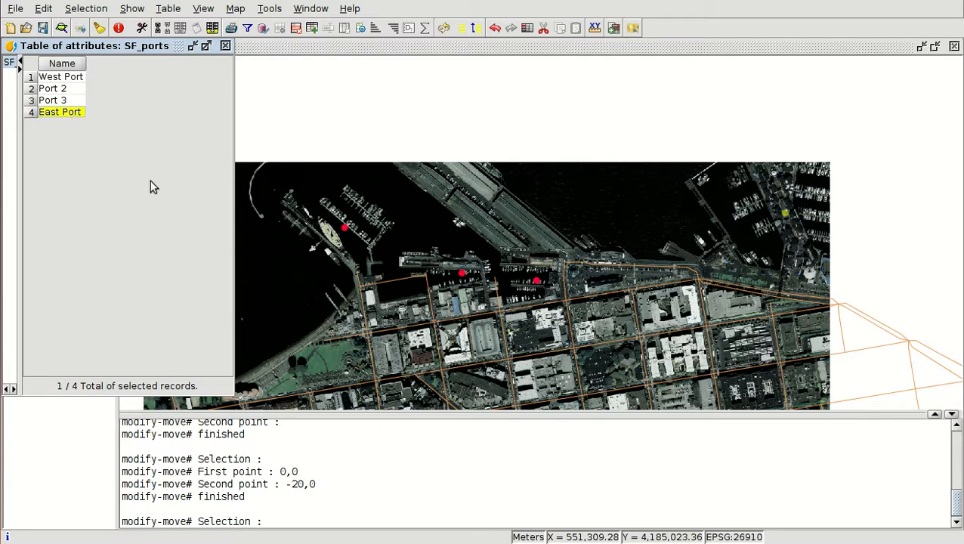
Step: Return to the map view, finish editing the SF_ports layer and save its changes
{"action": "left_click", "coordinate": [255, 47]}
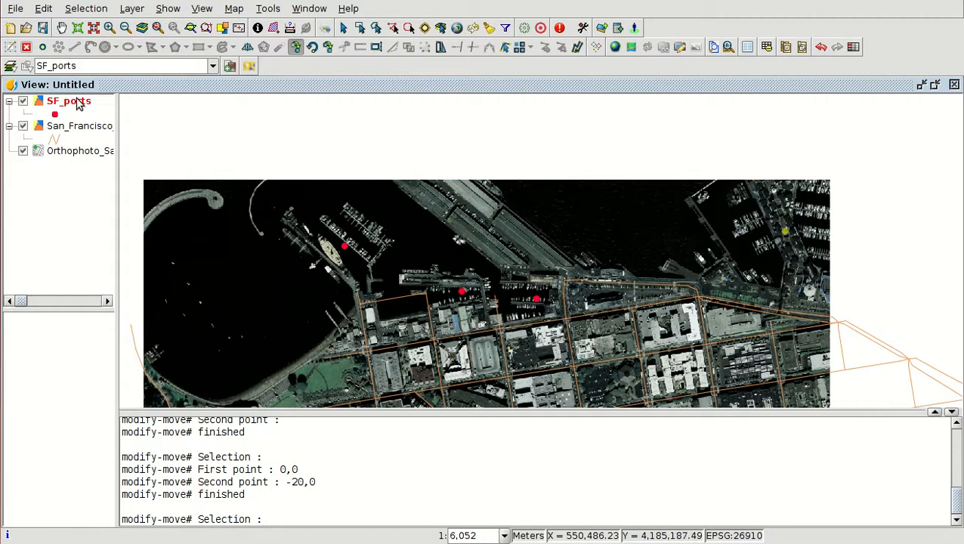
{"action": "right_click", "coordinate": [73, 105]}
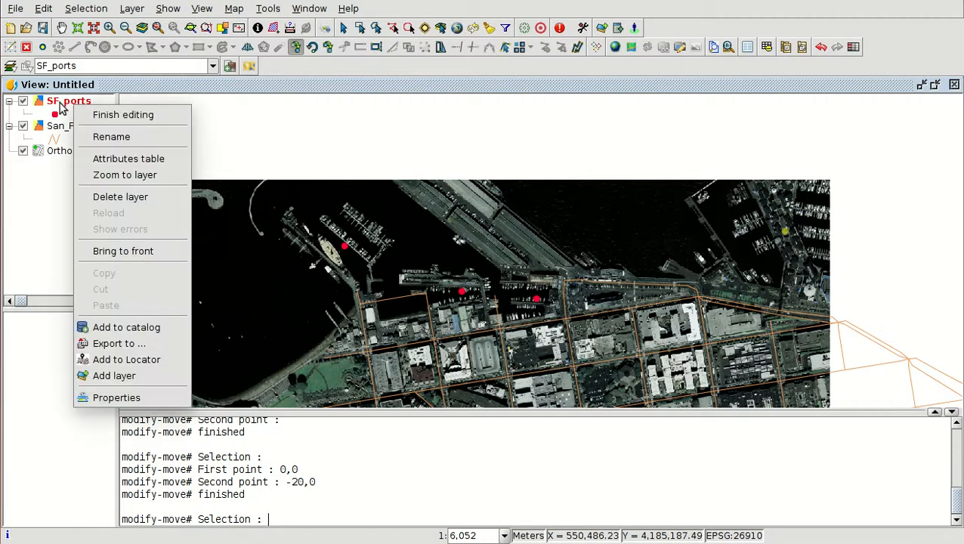
{"action": "left_click", "coordinate": [108, 119]}
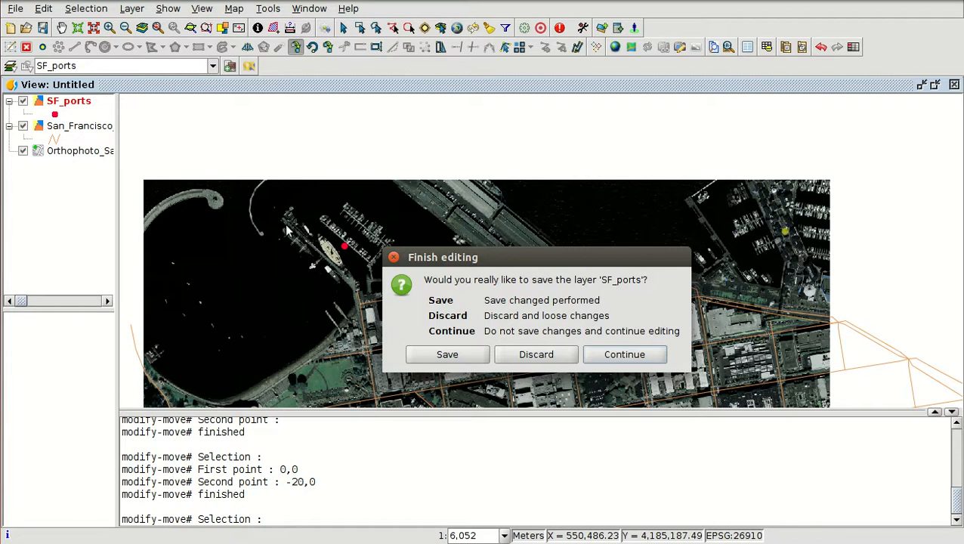
{"action": "left_click", "coordinate": [449, 357]}
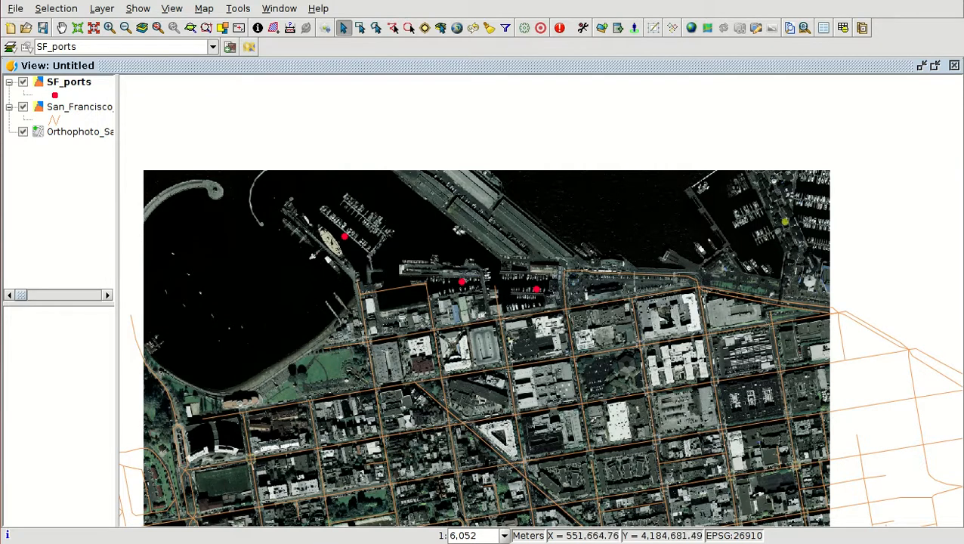
Step: Reopen the SF_ports attribute table, select records to check them against the map points, and close the table
{"action": "left_click", "coordinate": [844, 28]}
{"action": "left_click", "coordinate": [64, 89]}
{"action": "left_click", "coordinate": [65, 100]}
{"action": "left_click", "coordinate": [68, 78]}
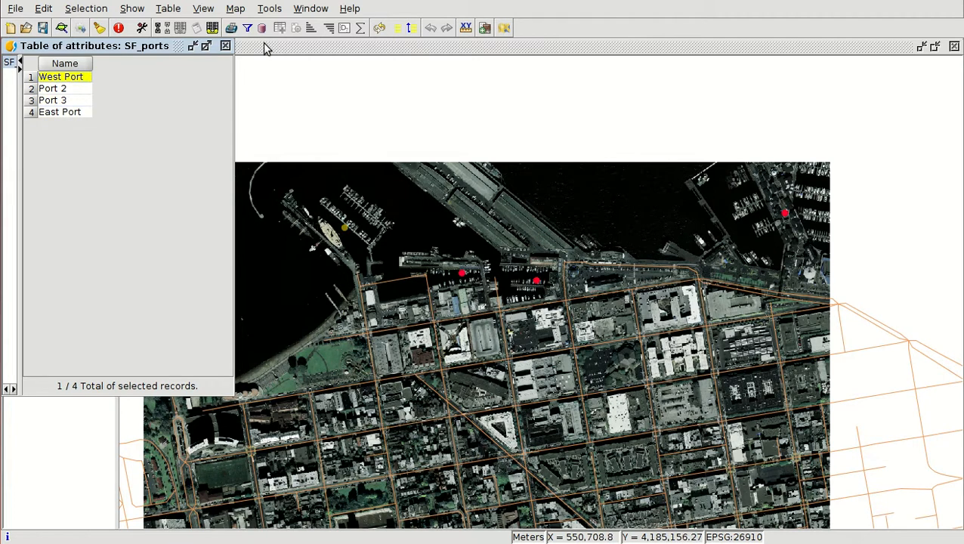
{"action": "left_click", "coordinate": [225, 47]}
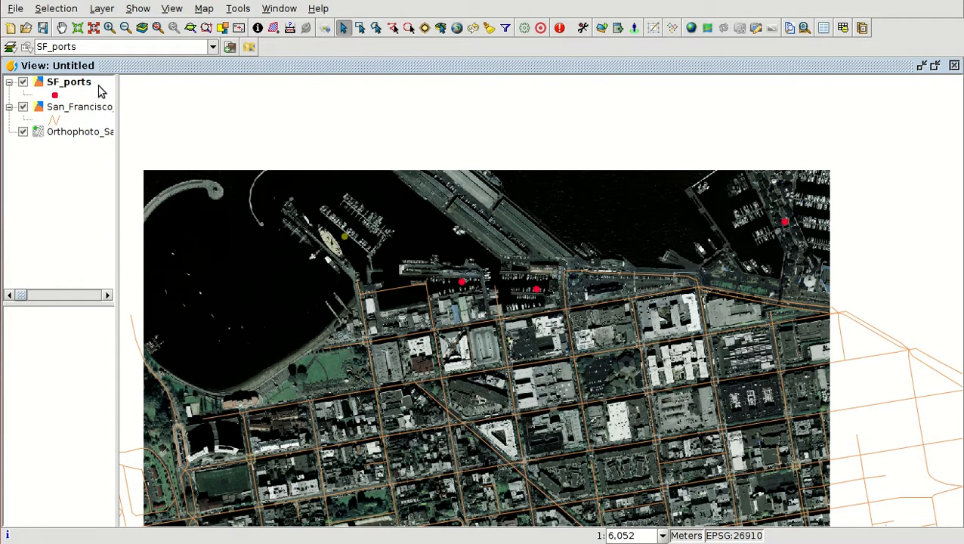
Step: Replace the SF_ports marker with the Port symbol from the Transport category of the OSM symbol library
{"action": "double_click", "coordinate": [54, 97]}
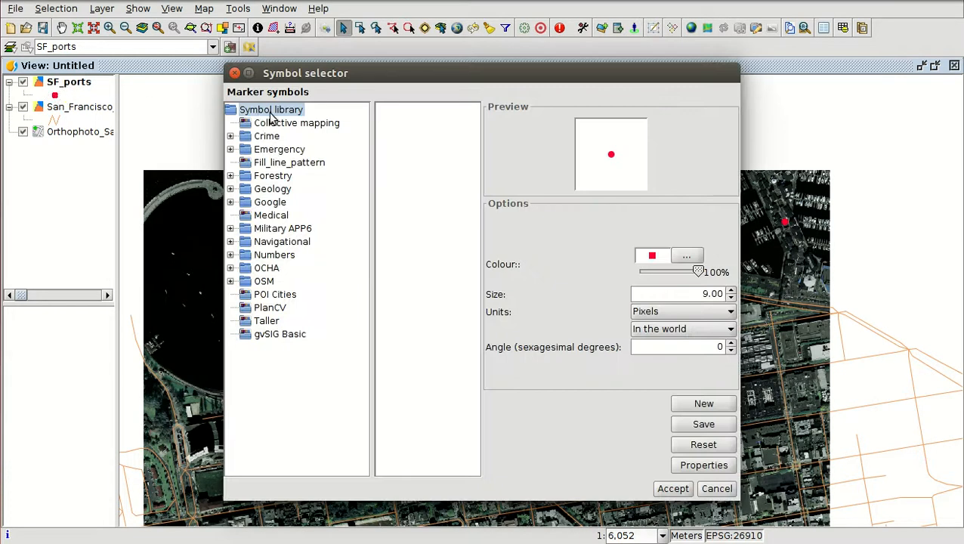
{"action": "left_click", "coordinate": [265, 282]}
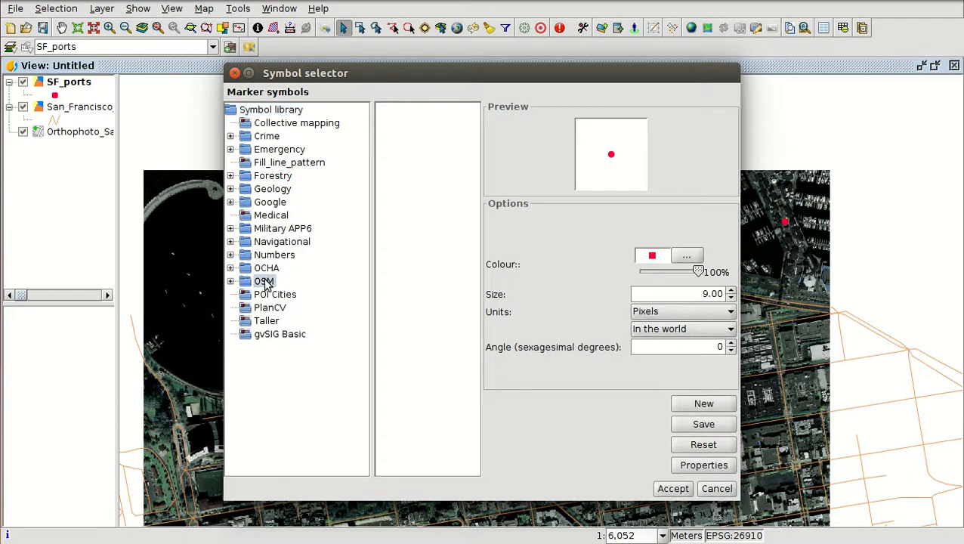
{"action": "left_click", "coordinate": [231, 281]}
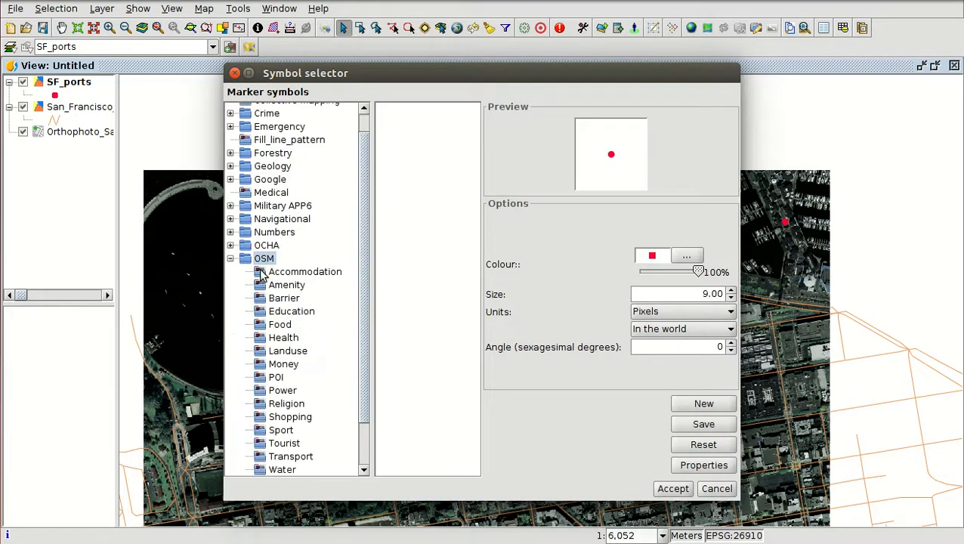
{"action": "scroll", "coordinate": [277, 325], "scroll_direction": "down", "scroll_amount": 1}
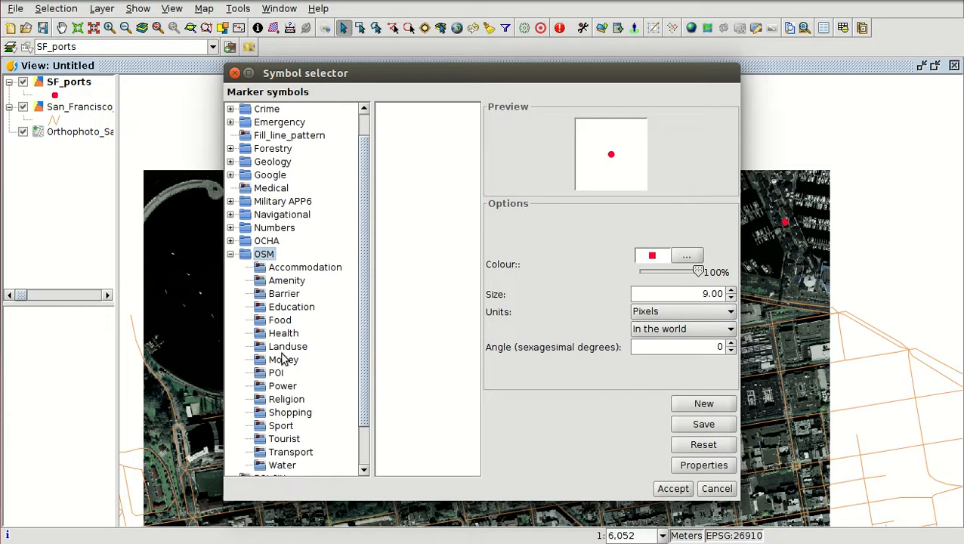
{"action": "left_click", "coordinate": [291, 446]}
{"action": "scroll", "coordinate": [429, 359], "scroll_direction": "down", "scroll_amount": 10}
{"action": "scroll", "coordinate": [428, 358], "scroll_direction": "up", "scroll_amount": 10}
{"action": "scroll", "coordinate": [428, 359], "scroll_direction": "down", "scroll_amount": 5}
{"action": "scroll", "coordinate": [428, 359], "scroll_direction": "down", "scroll_amount": 3}
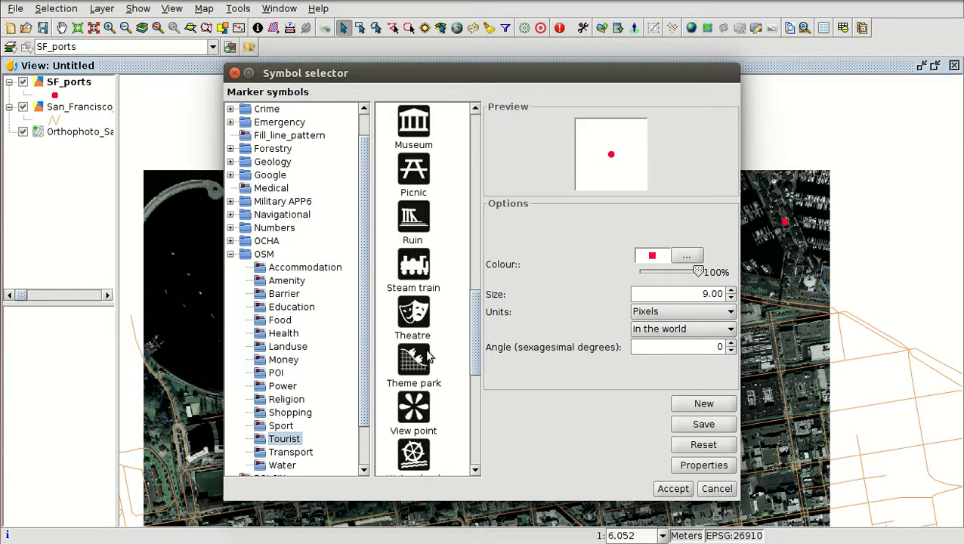
{"action": "left_click", "coordinate": [291, 452]}
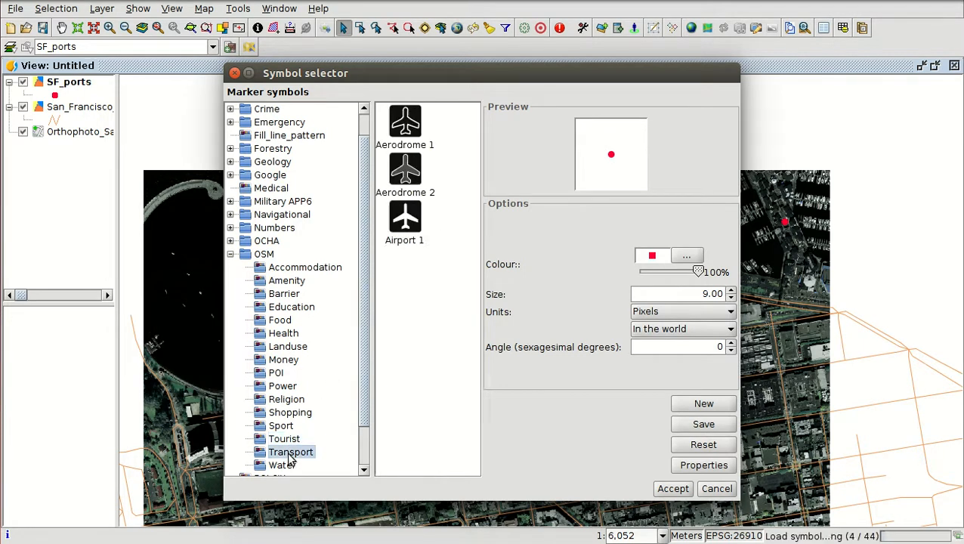
{"action": "scroll", "coordinate": [429, 362], "scroll_direction": "down", "scroll_amount": 10}
{"action": "scroll", "coordinate": [428, 362], "scroll_direction": "down", "scroll_amount": 8}
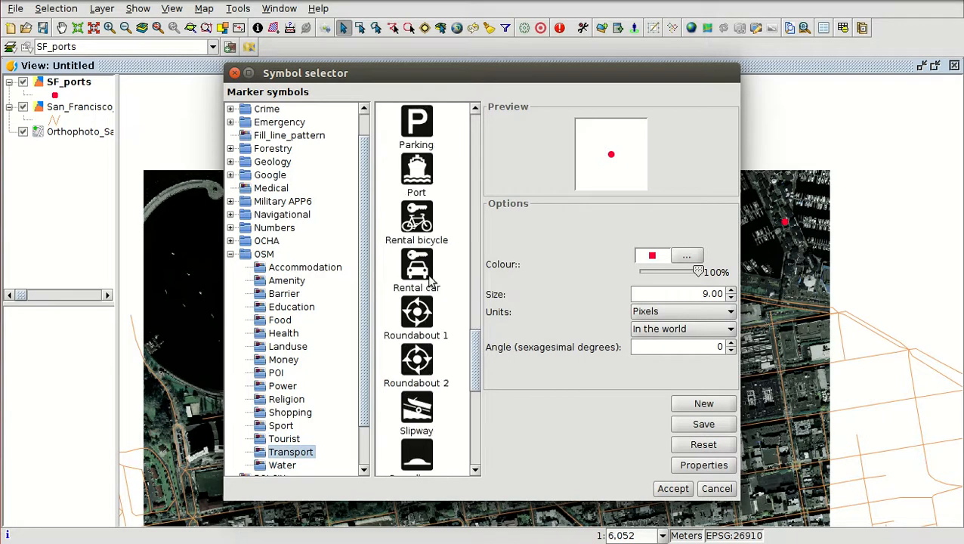
{"action": "left_click", "coordinate": [414, 175]}
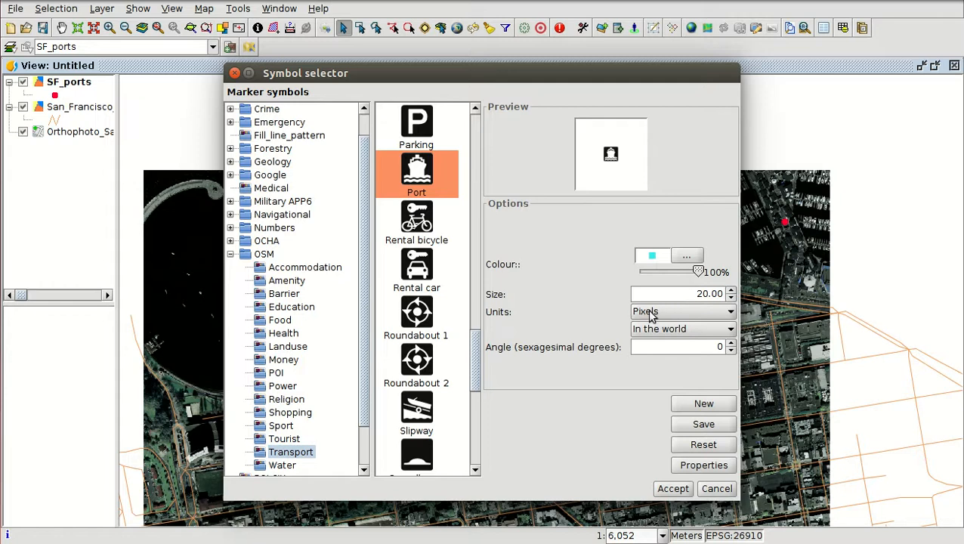
{"action": "left_click", "coordinate": [680, 489]}
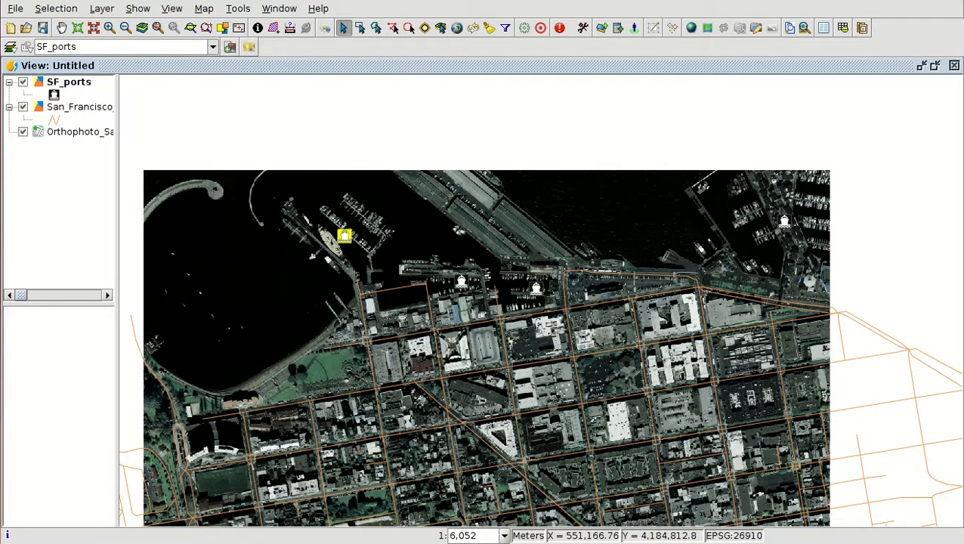
{"action": "scroll", "coordinate": [446, 294], "scroll_direction": "down", "scroll_amount": 1}
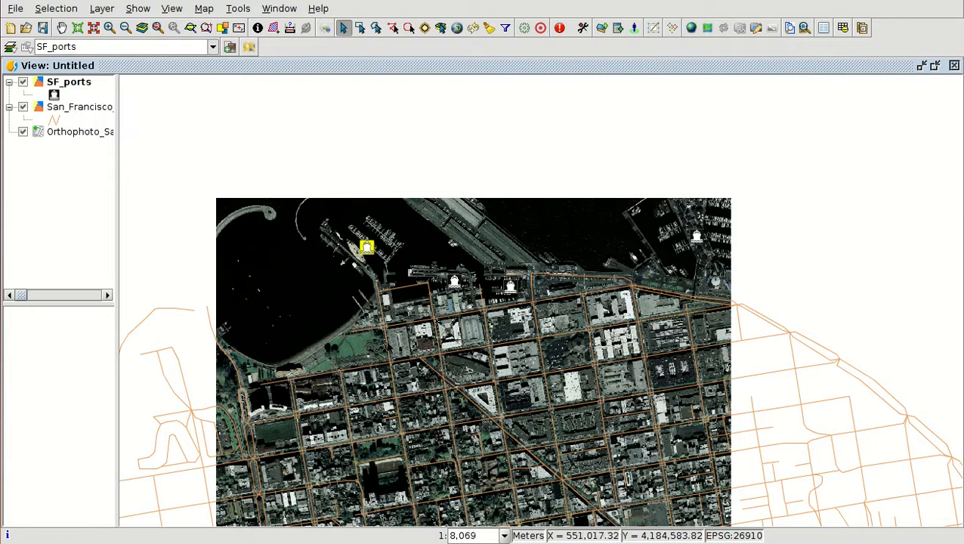
{"action": "left_click", "coordinate": [68, 108]}
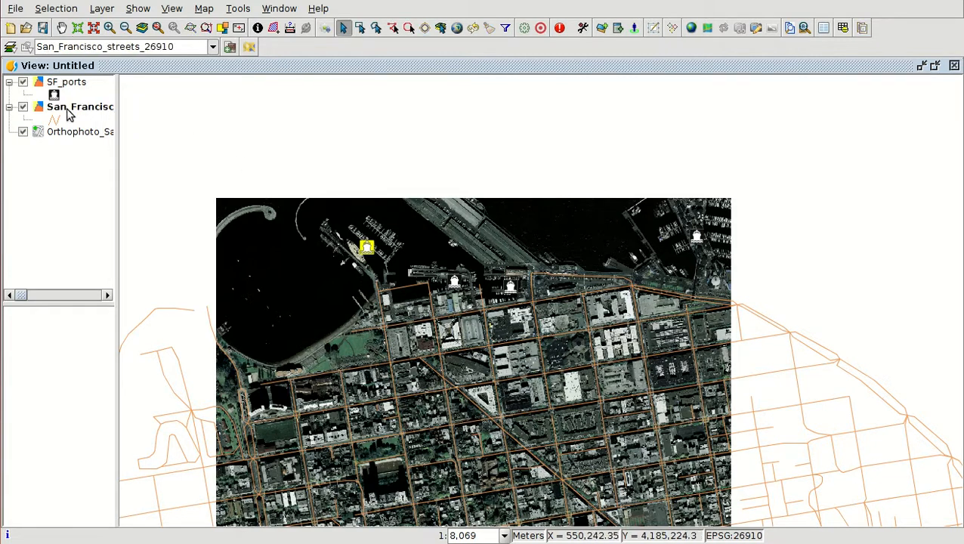
{"action": "scroll", "coordinate": [342, 382], "scroll_direction": "up", "scroll_amount": 1}
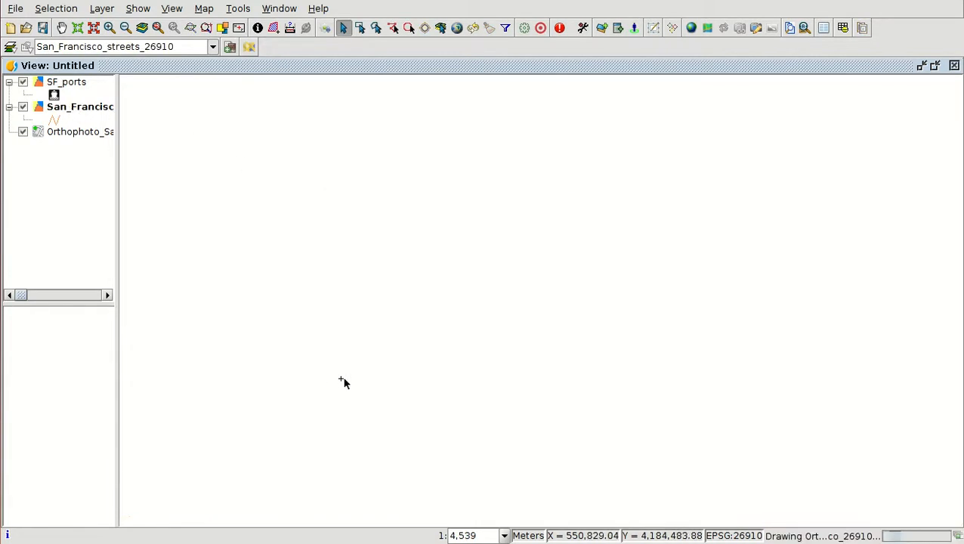
{"action": "left_click", "coordinate": [506, 218]}
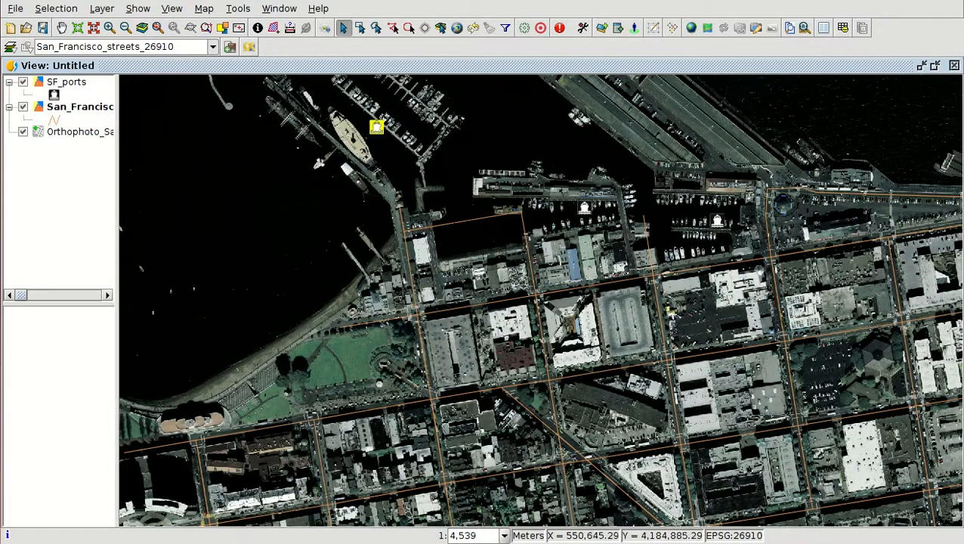
Step: Activate opacity for the Orthophoto_San_Francisco_26910 raster layer and set it to 59
{"action": "left_click", "coordinate": [67, 139]}
{"action": "right_click", "coordinate": [67, 139]}
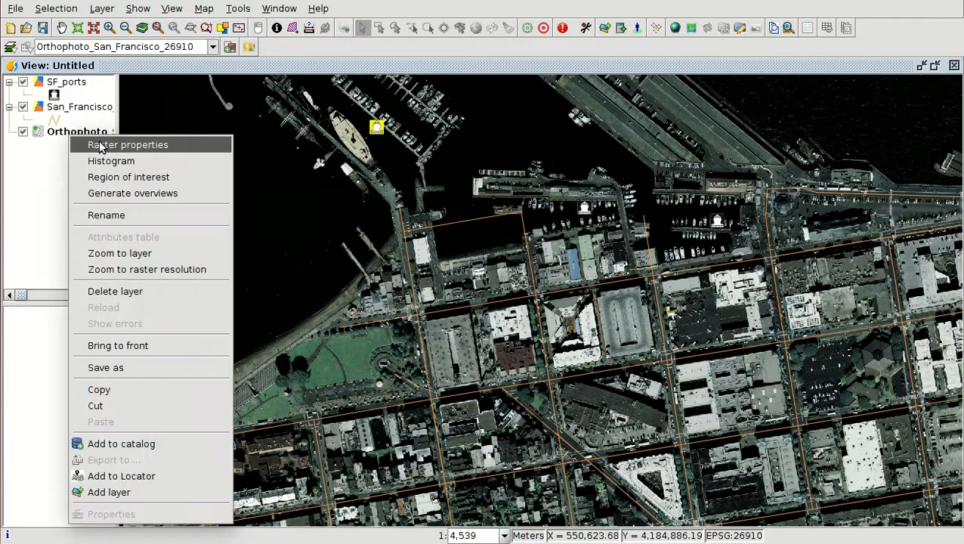
{"action": "left_click", "coordinate": [100, 144]}
{"action": "left_click", "coordinate": [165, 69]}
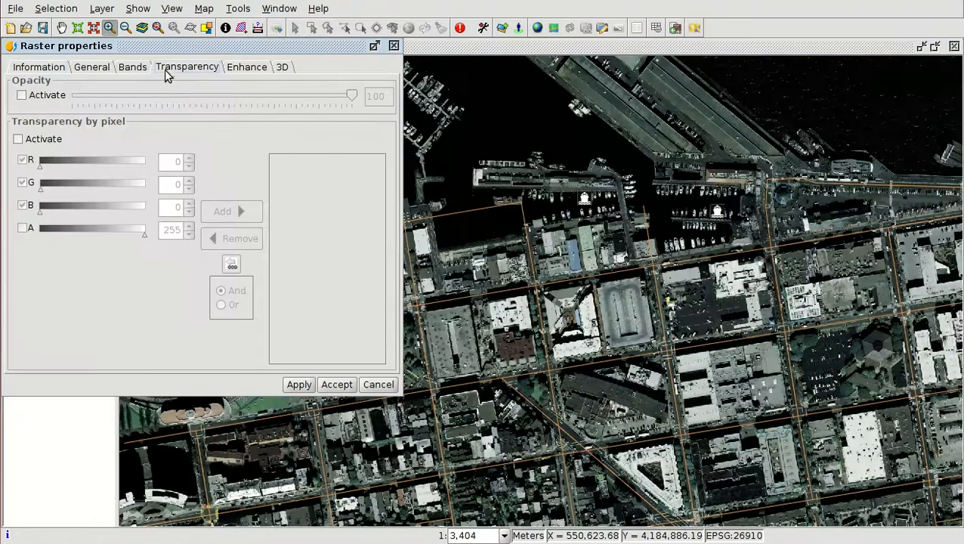
{"action": "left_click", "coordinate": [38, 99]}
{"action": "left_click_drag", "start_coordinate": [349, 95], "coordinate": [238, 96]}
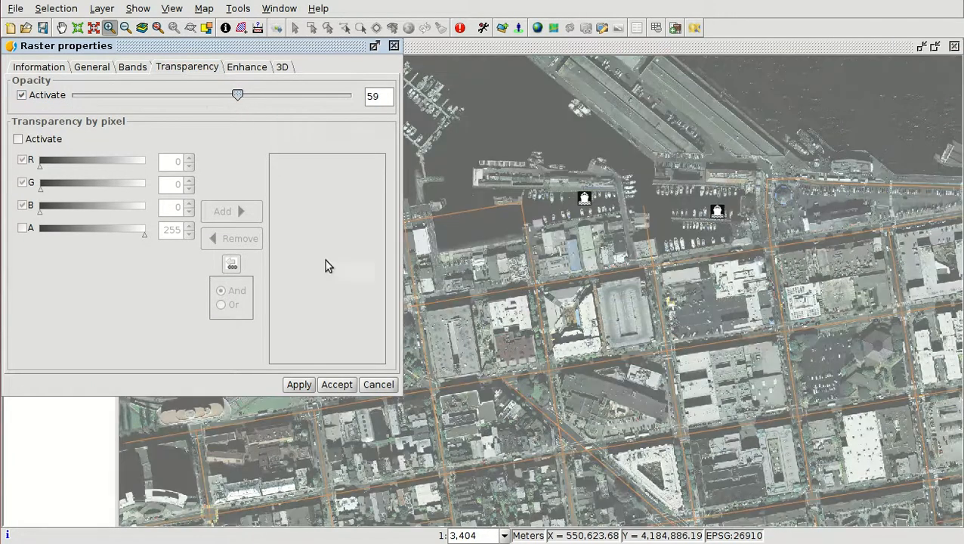
{"action": "left_click", "coordinate": [337, 386]}
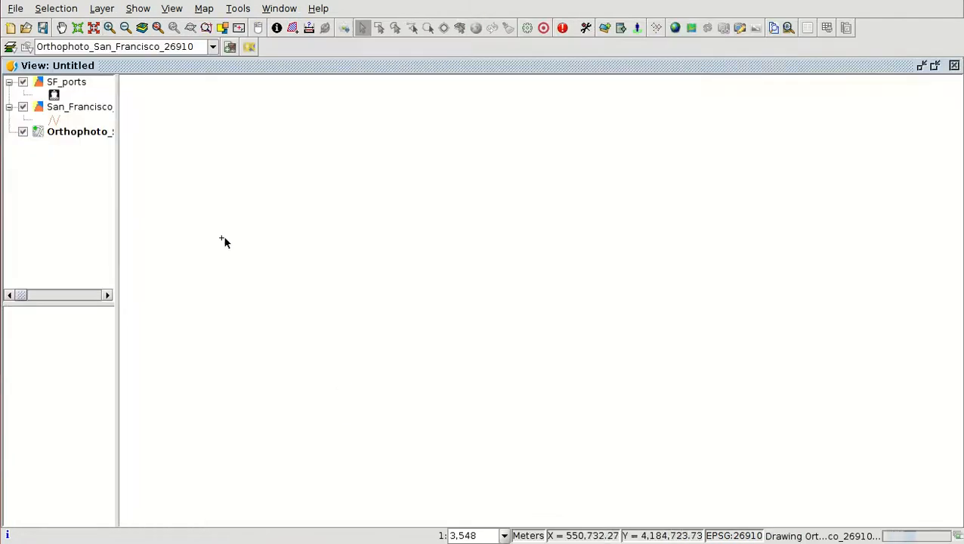
Step: Change the line colour of the San_Francisco_streets_26910 layer to red
{"action": "double_click", "coordinate": [53, 120]}
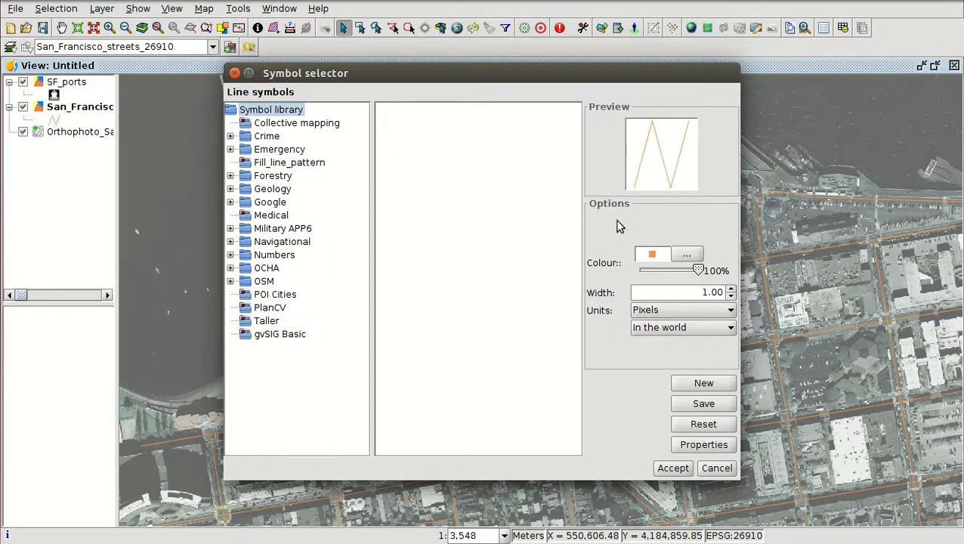
{"action": "left_click", "coordinate": [688, 255]}
{"action": "left_click", "coordinate": [458, 249]}
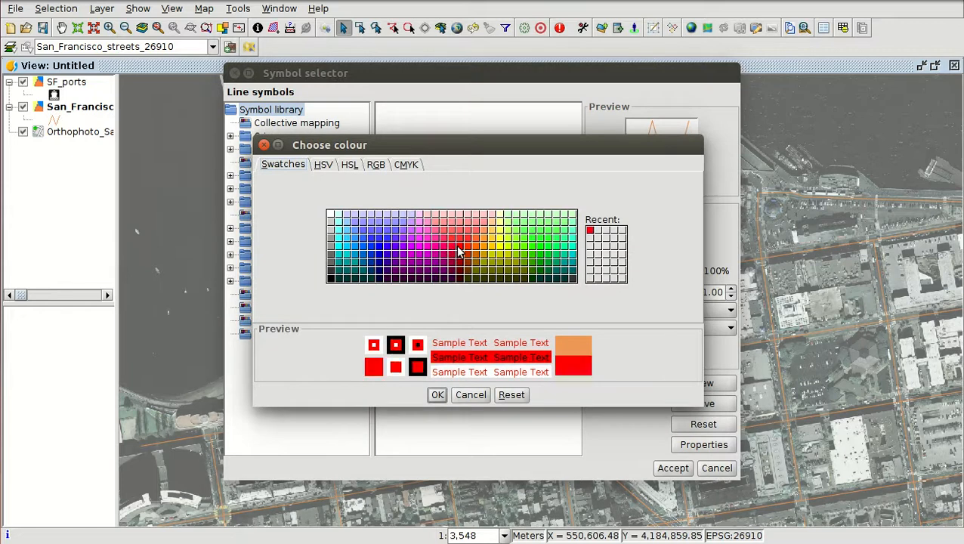
{"action": "left_click", "coordinate": [437, 395]}
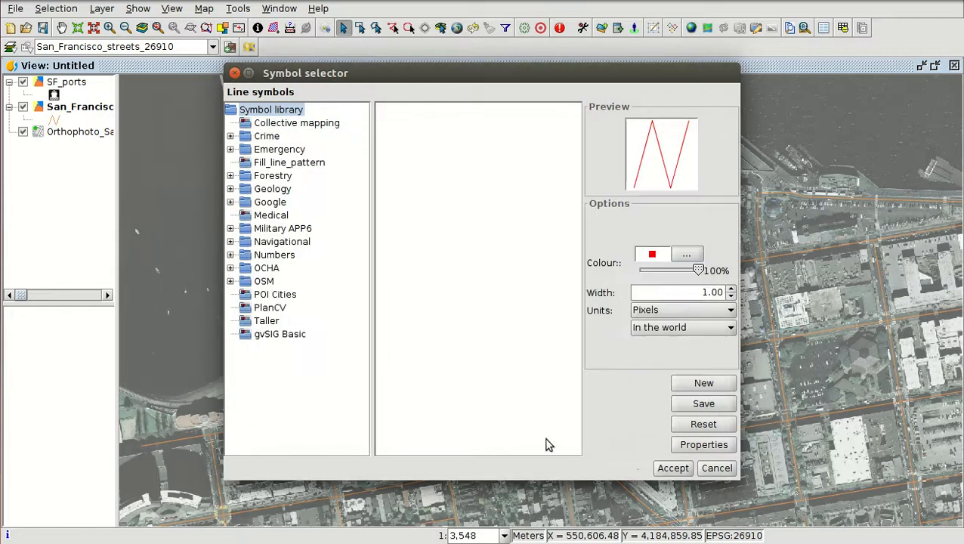
{"action": "left_click", "coordinate": [663, 469]}
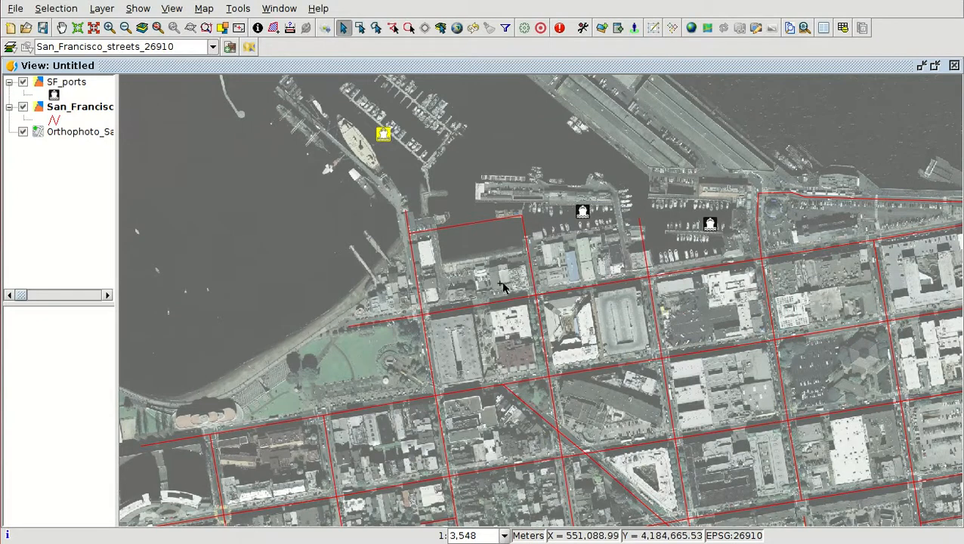
Step: Start editing the San_Francisco_streets_26910 layer and delete the short street line that crosses the water between two street ends near the harbour
{"action": "right_click", "coordinate": [89, 114]}
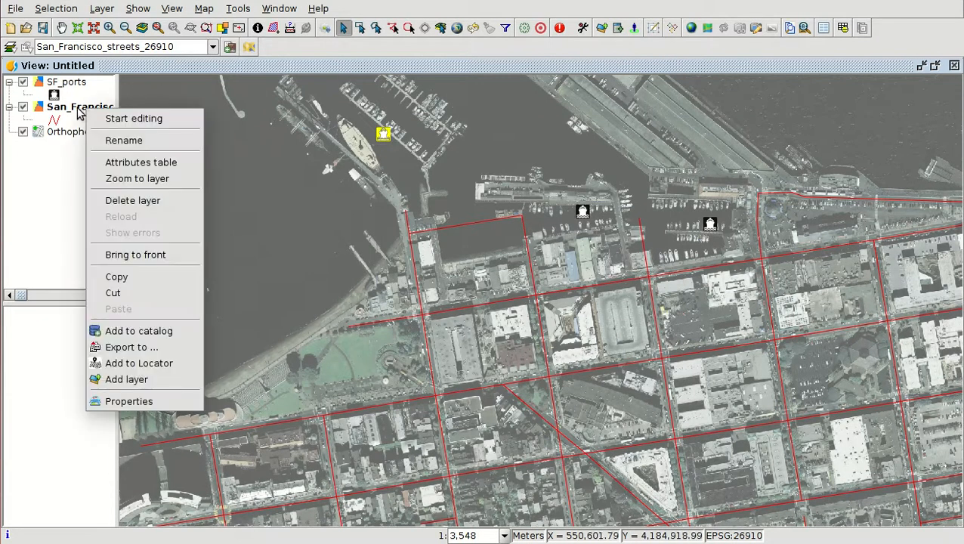
{"action": "left_click", "coordinate": [133, 119]}
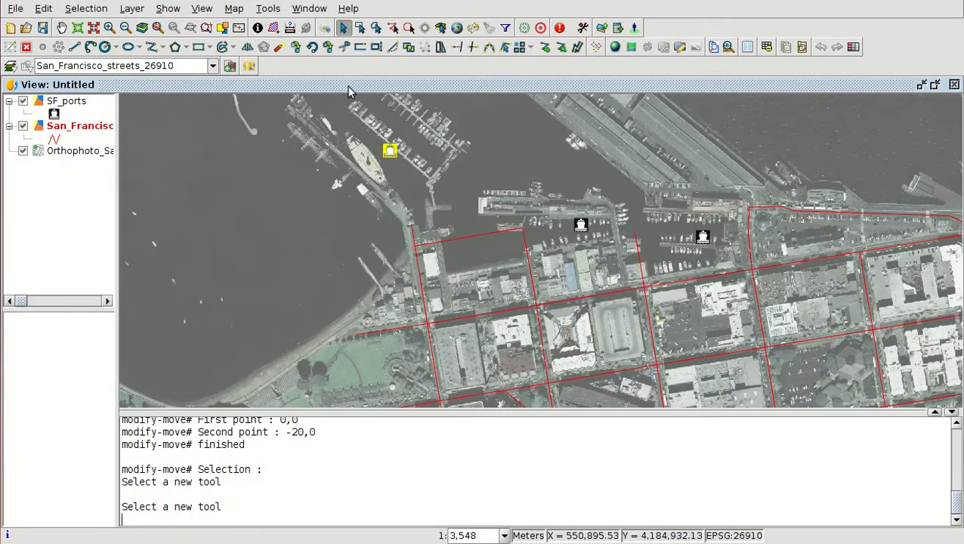
{"action": "left_click", "coordinate": [360, 30]}
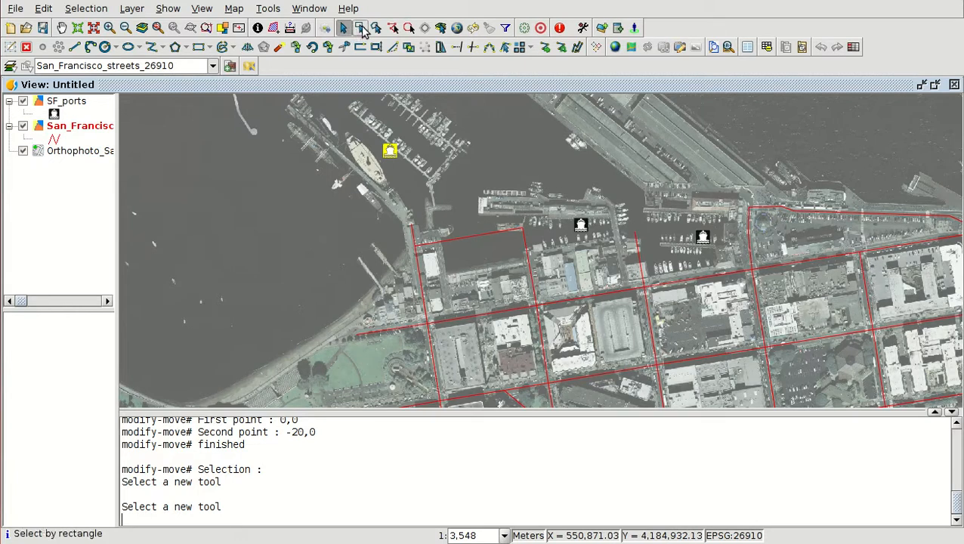
{"action": "left_click_drag", "start_coordinate": [485, 220], "coordinate": [457, 254]}
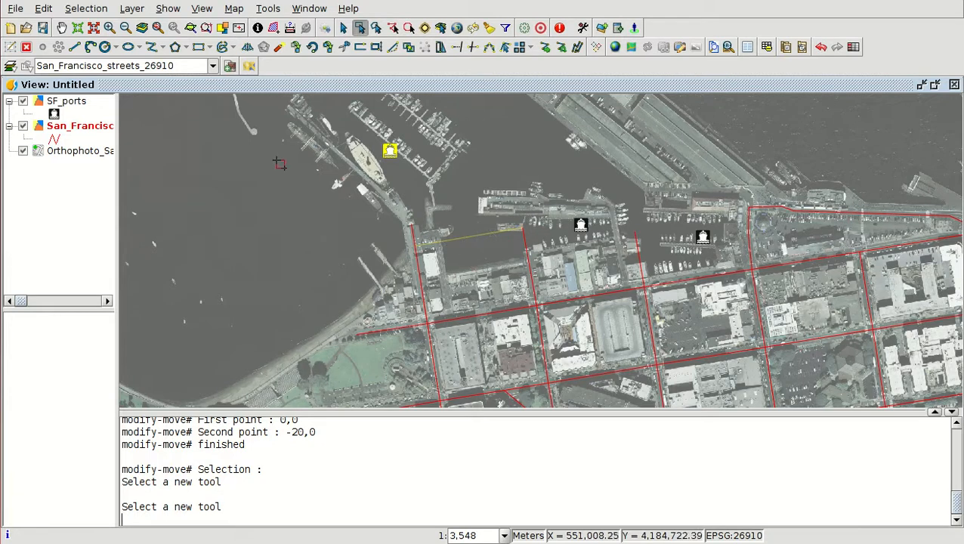
{"action": "left_click", "coordinate": [26, 48]}
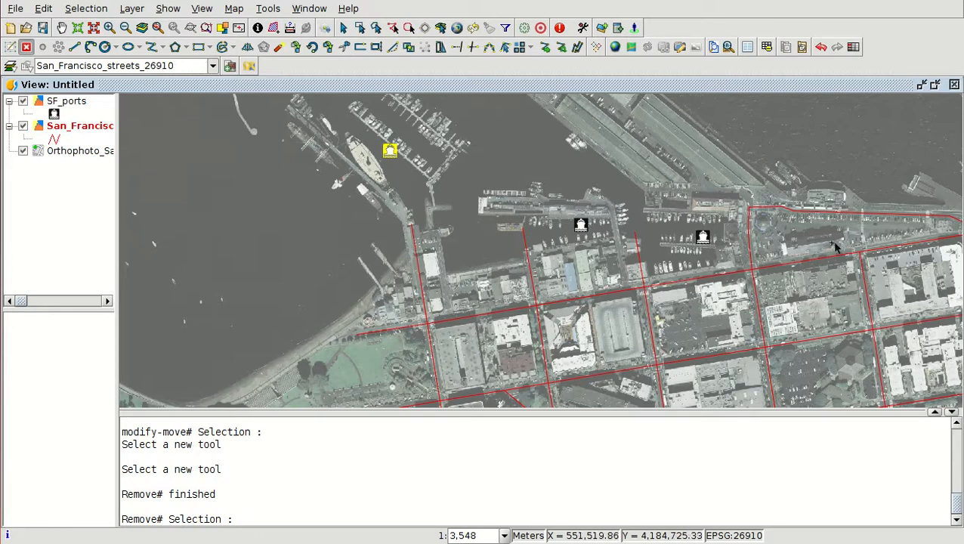
Step: Insert a two-point polyline along the quayside road just north of the eastern marina and finish it
{"action": "scroll", "coordinate": [790, 198], "scroll_direction": "up", "scroll_amount": 2}
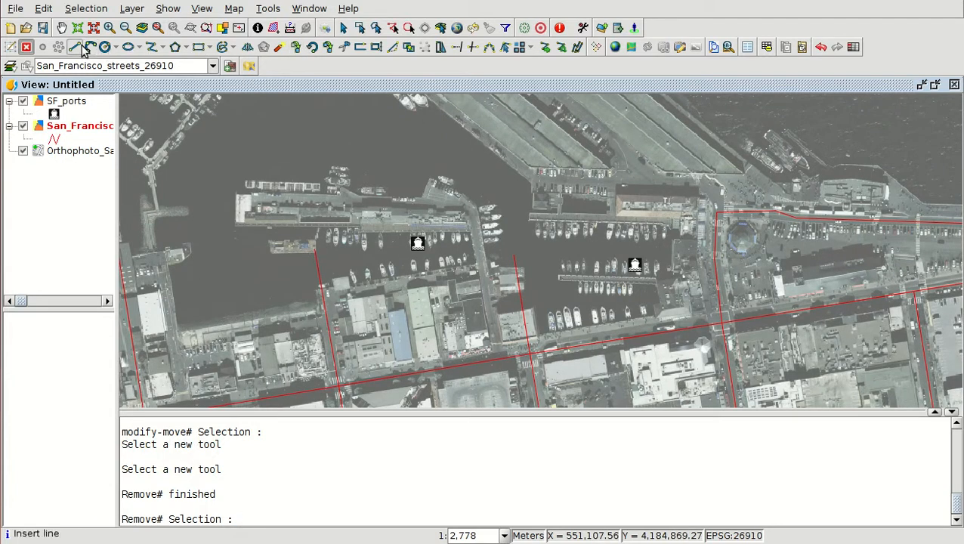
{"action": "left_click", "coordinate": [159, 49]}
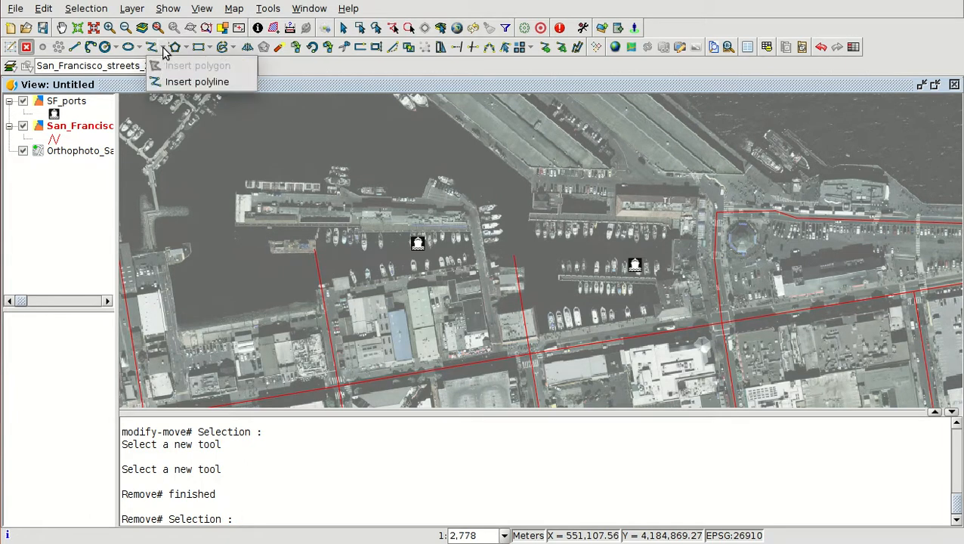
{"action": "left_click", "coordinate": [189, 83]}
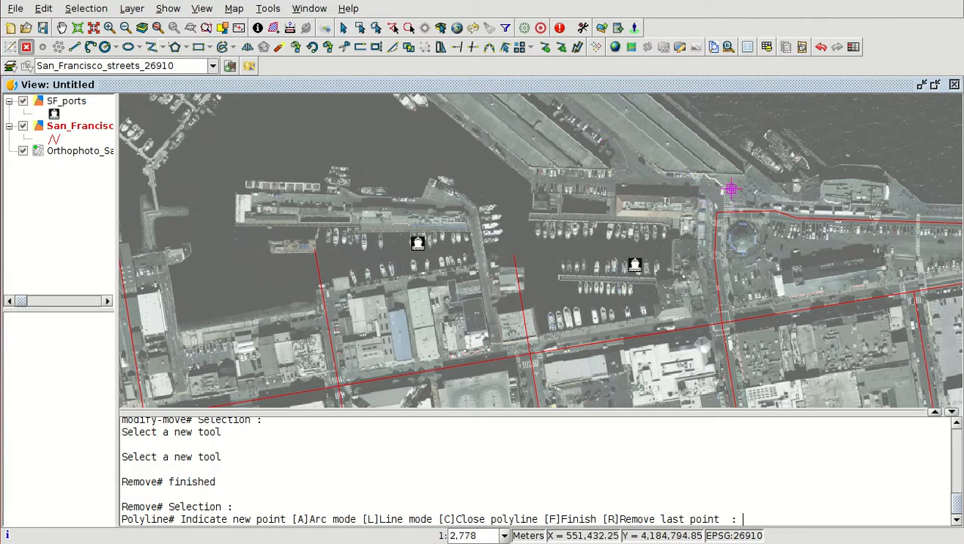
{"action": "left_click", "coordinate": [572, 182]}
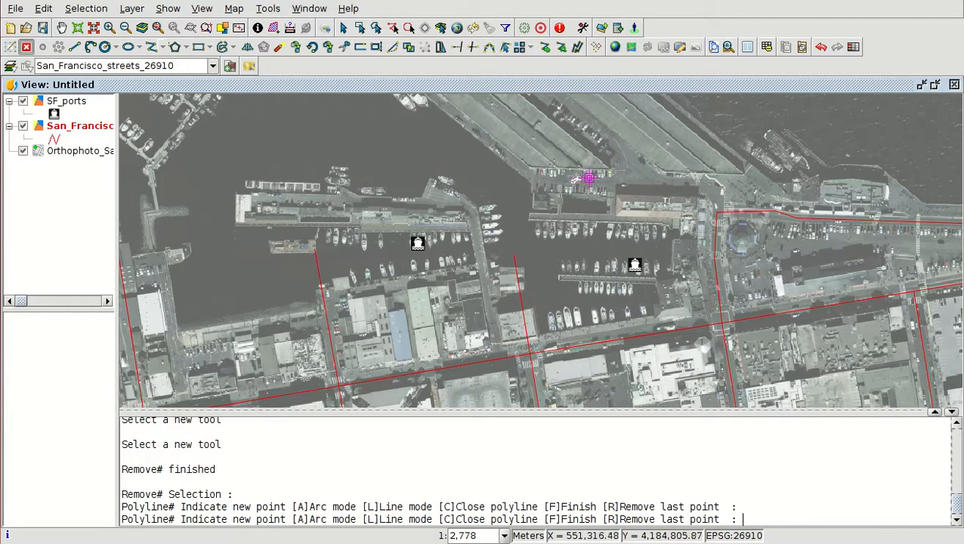
{"action": "left_click", "coordinate": [650, 182]}
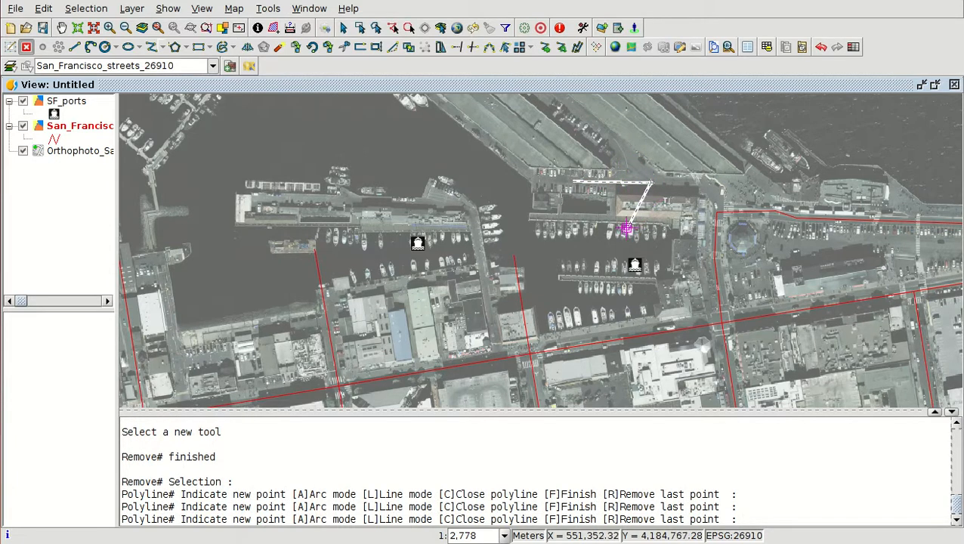
{"action": "right_click", "coordinate": [627, 225]}
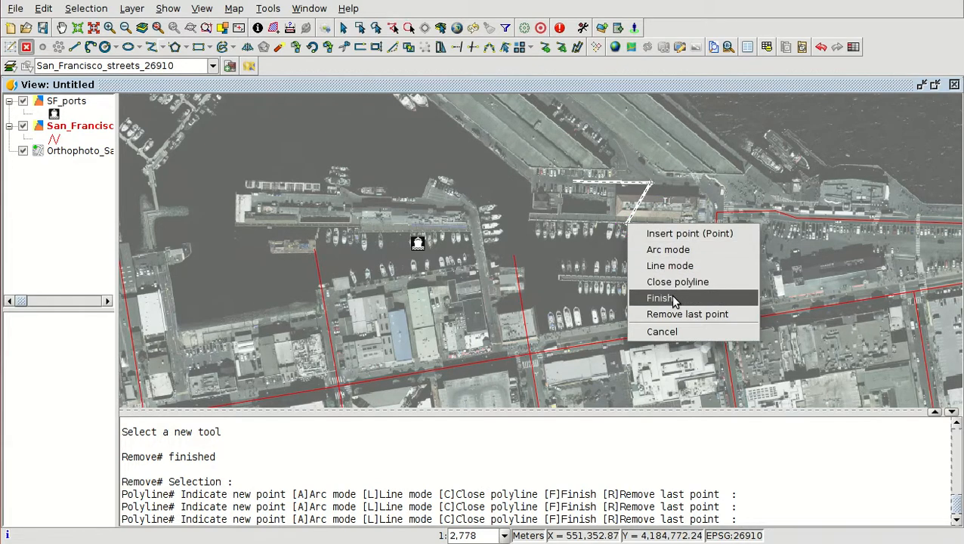
{"action": "left_click", "coordinate": [750, 518]}
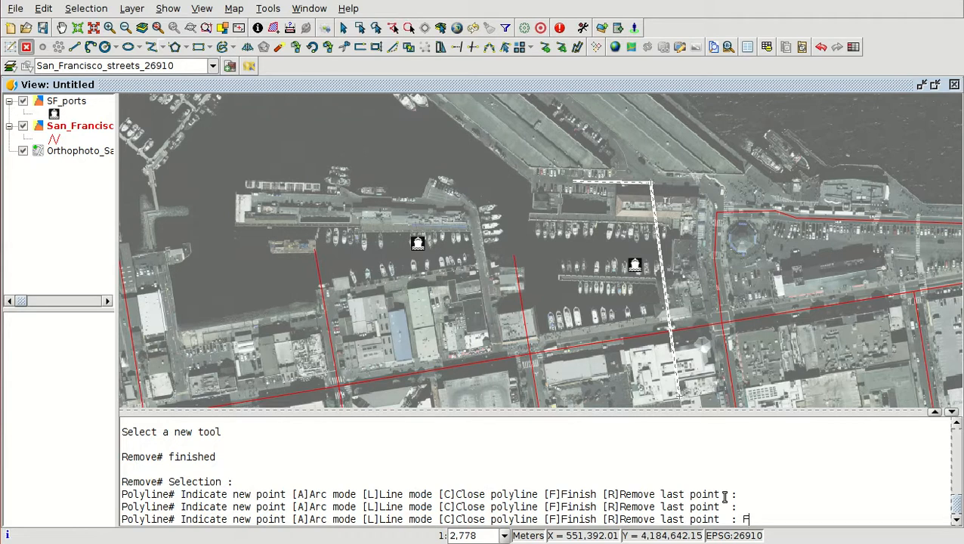
{"action": "key", "text": "Return"}
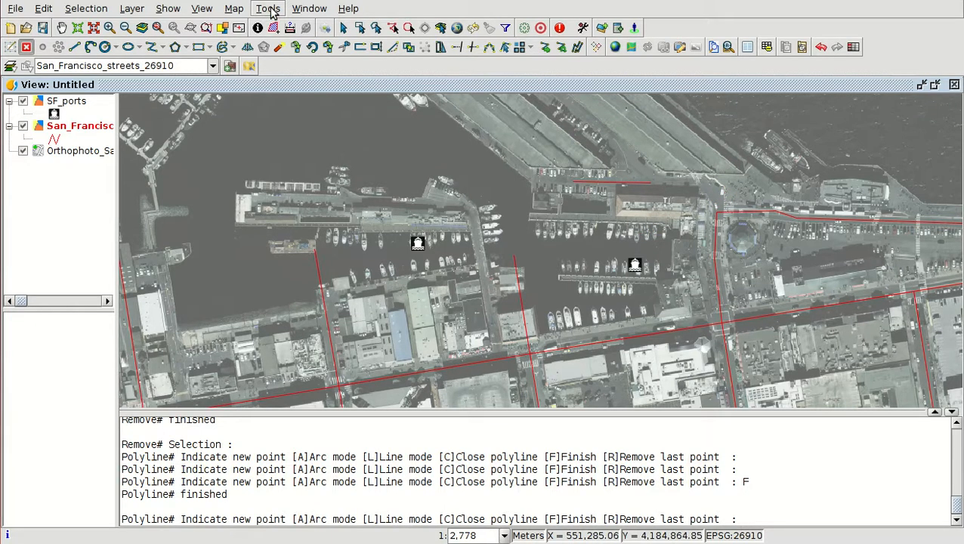
Step: Review the Snapping preferences, including the active snap types and the pixel tolerance, and accept them
{"action": "left_click", "coordinate": [165, 9]}
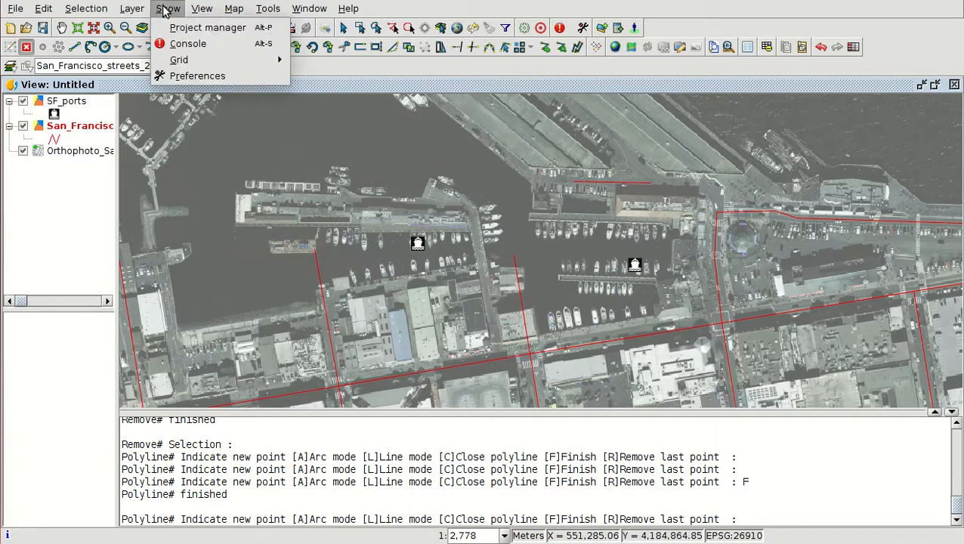
{"action": "left_click", "coordinate": [192, 78]}
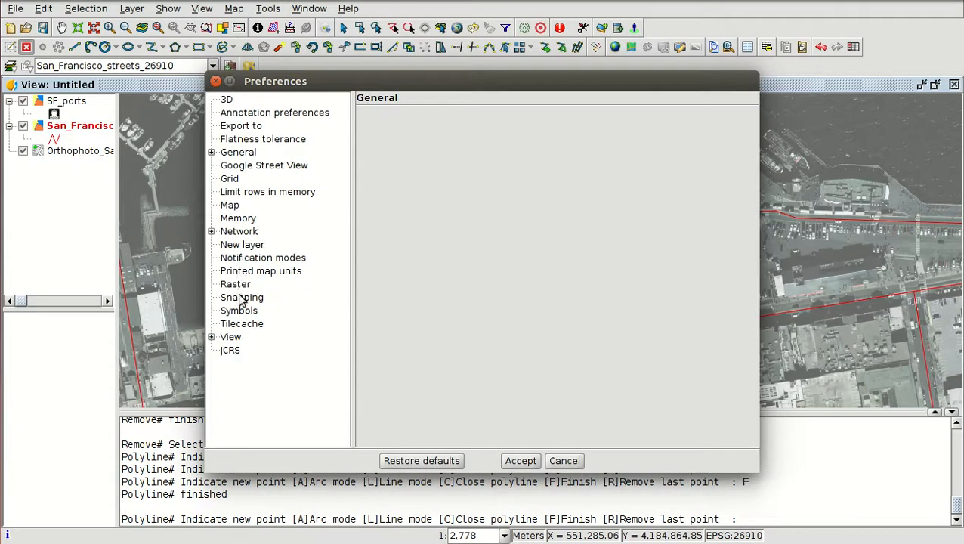
{"action": "left_click", "coordinate": [240, 298]}
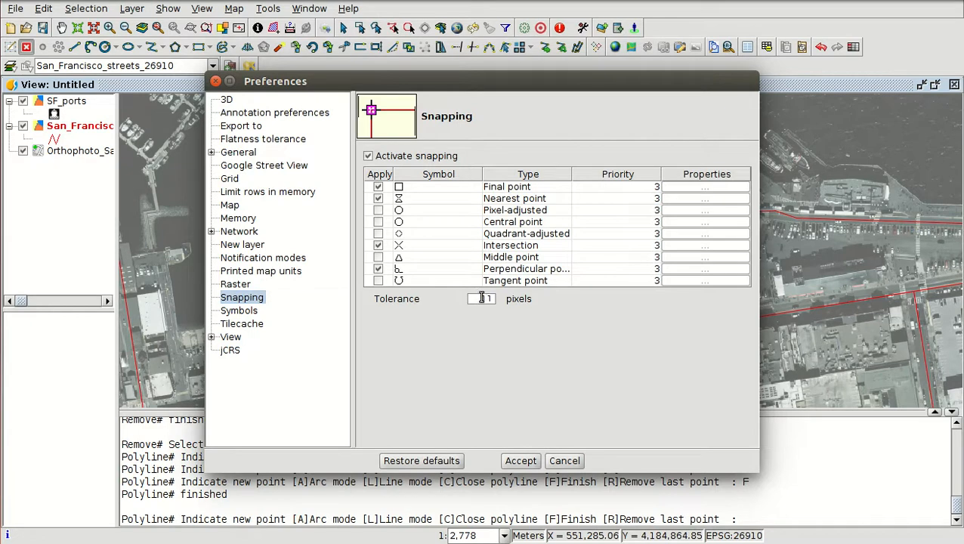
{"action": "left_click", "coordinate": [521, 461]}
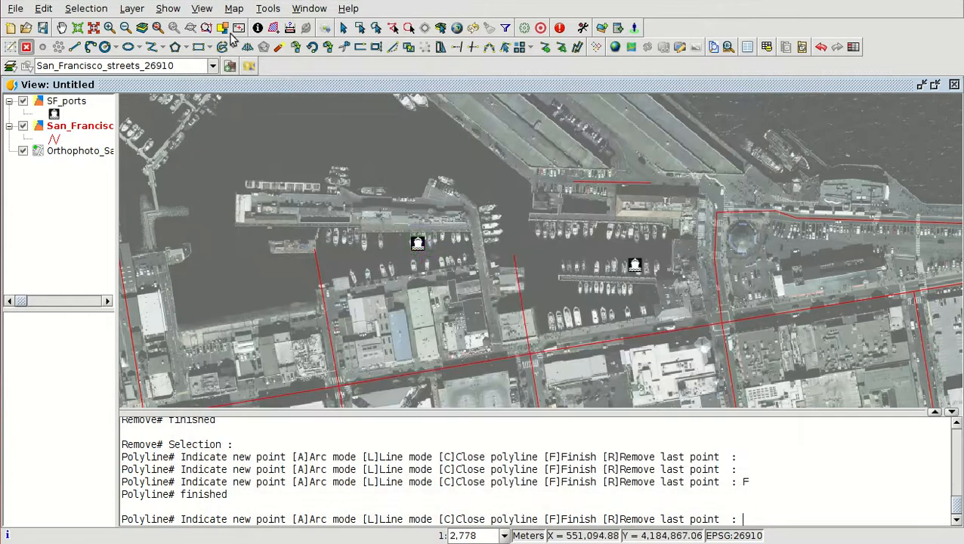
Step: Check in the view properties which layers are used for snapping and accept the settings
{"action": "left_click", "coordinate": [201, 8]}
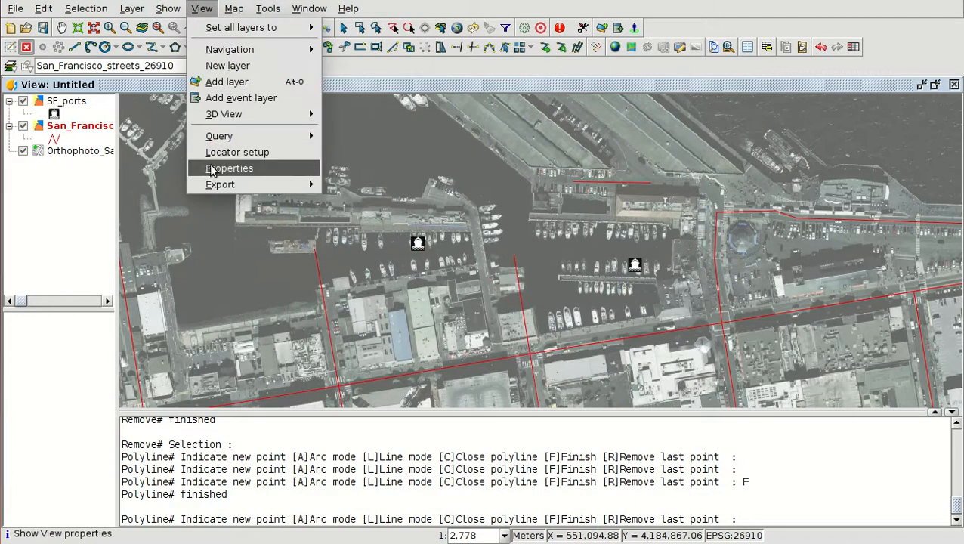
{"action": "left_click", "coordinate": [212, 169]}
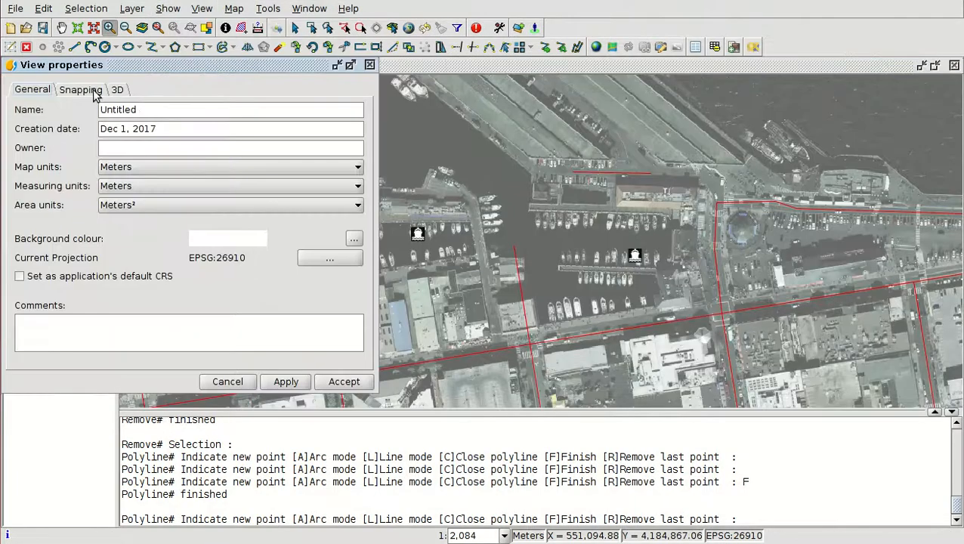
{"action": "left_click", "coordinate": [86, 91]}
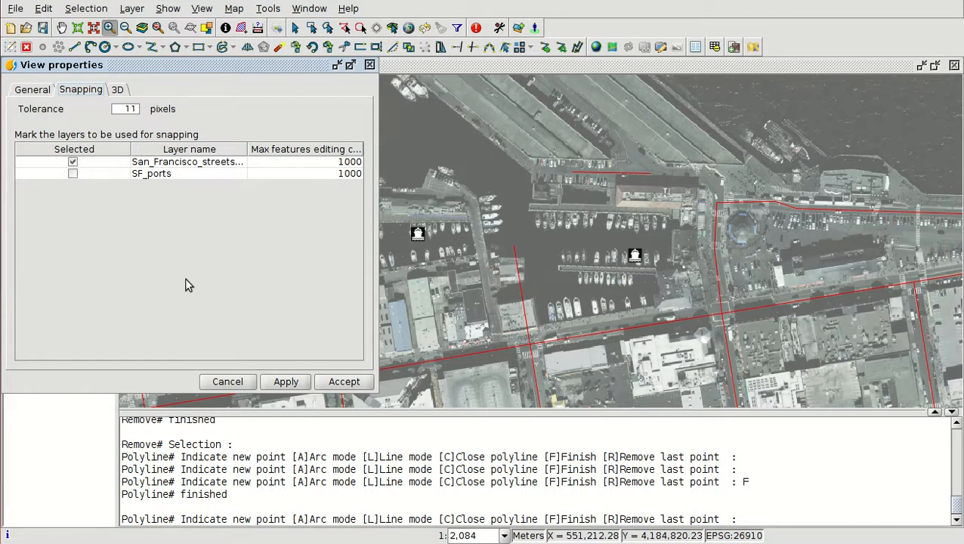
{"action": "left_click", "coordinate": [332, 382]}
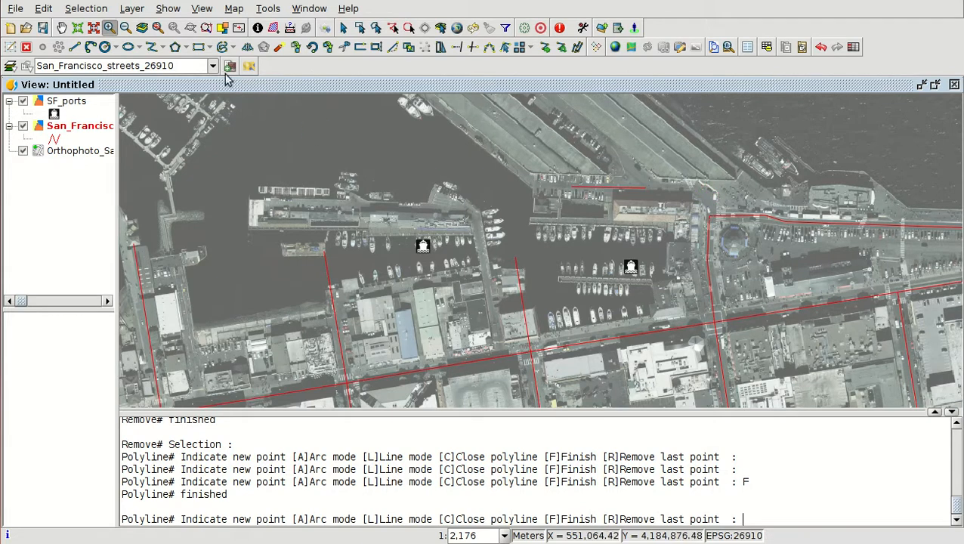
Step: Insert a polyline from the waterfront street's corner, snapped through the new line's eastern end and continued northwest between the piers, and finish it
{"action": "left_click", "coordinate": [149, 47]}
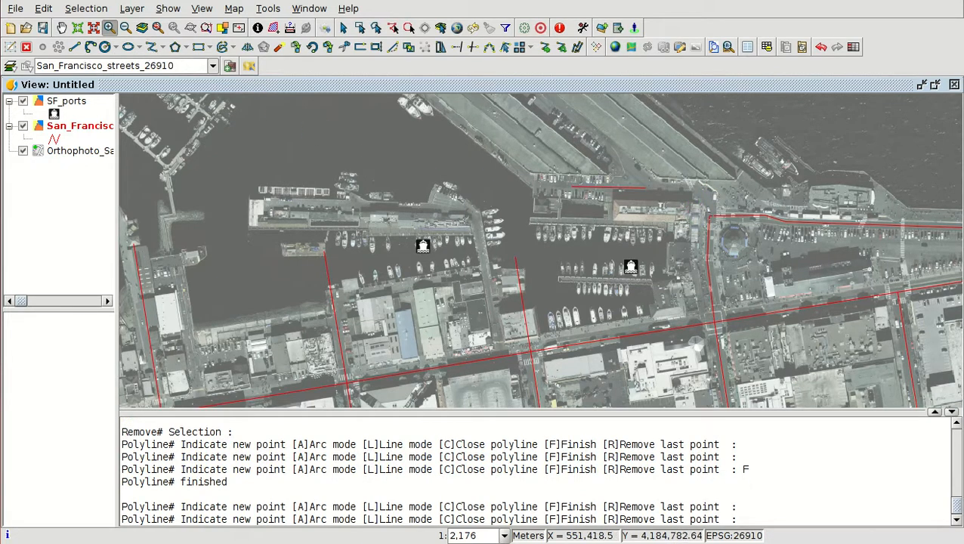
{"action": "left_click", "coordinate": [703, 211]}
{"action": "left_click", "coordinate": [707, 195]}
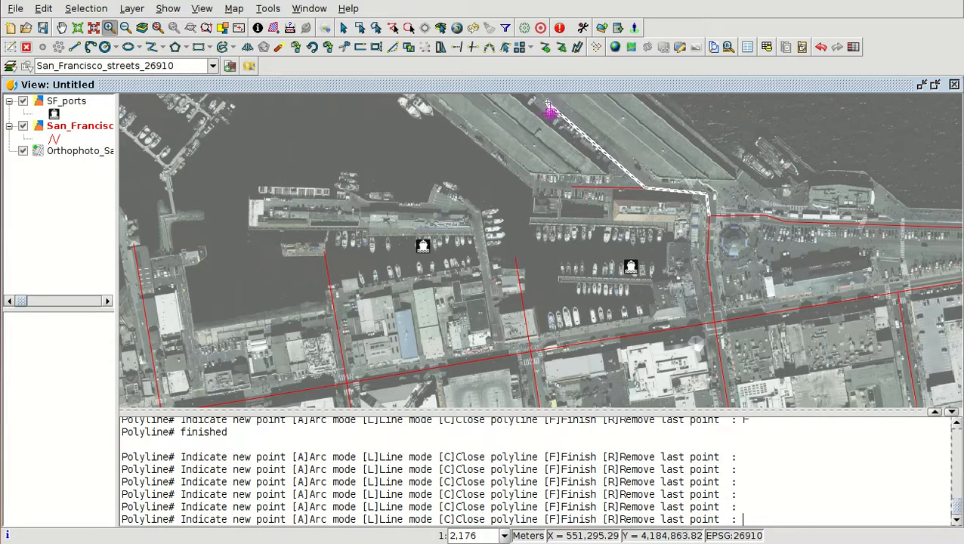
{"action": "right_click", "coordinate": [524, 117]}
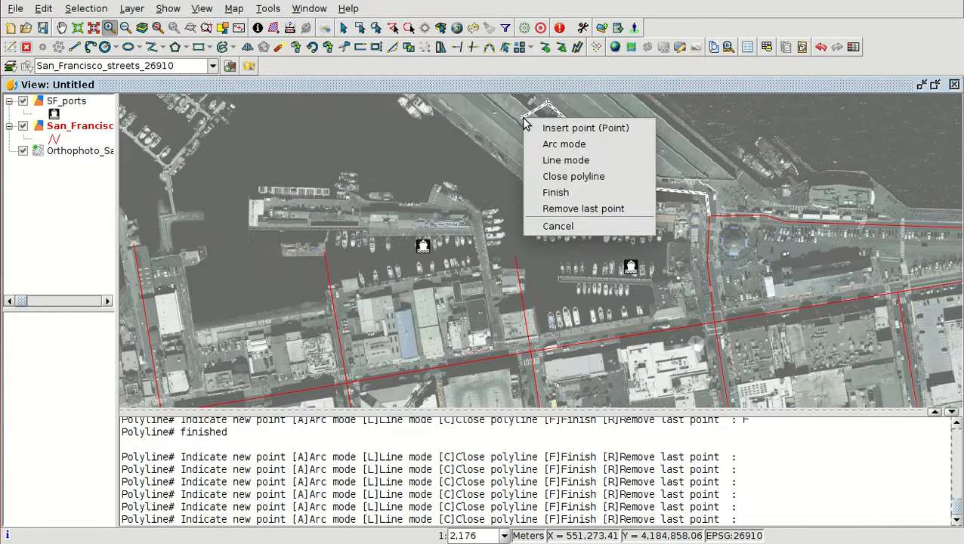
{"action": "left_click", "coordinate": [556, 193]}
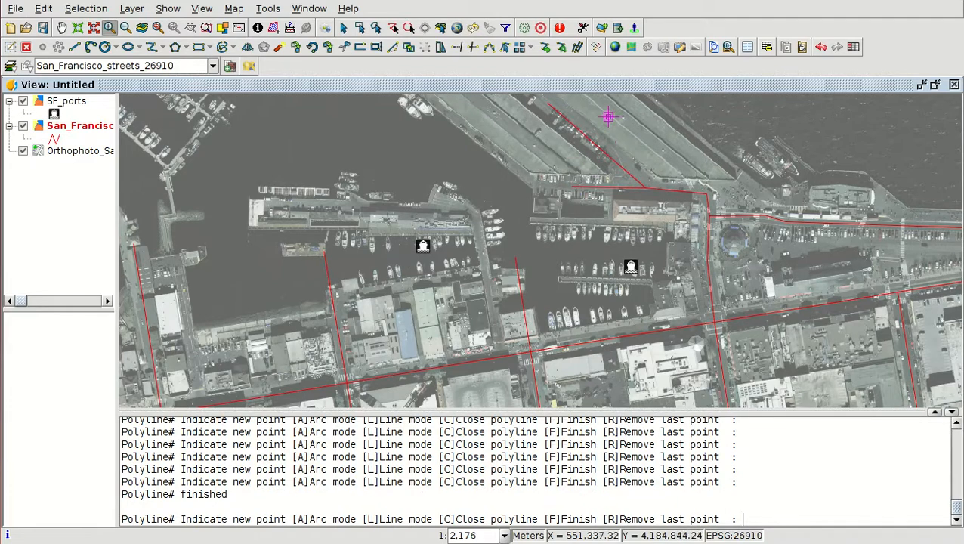
Step: Set ST_TYPE to AVE for the last two records in the streets attribute table and return to the map
{"action": "left_click", "coordinate": [766, 48]}
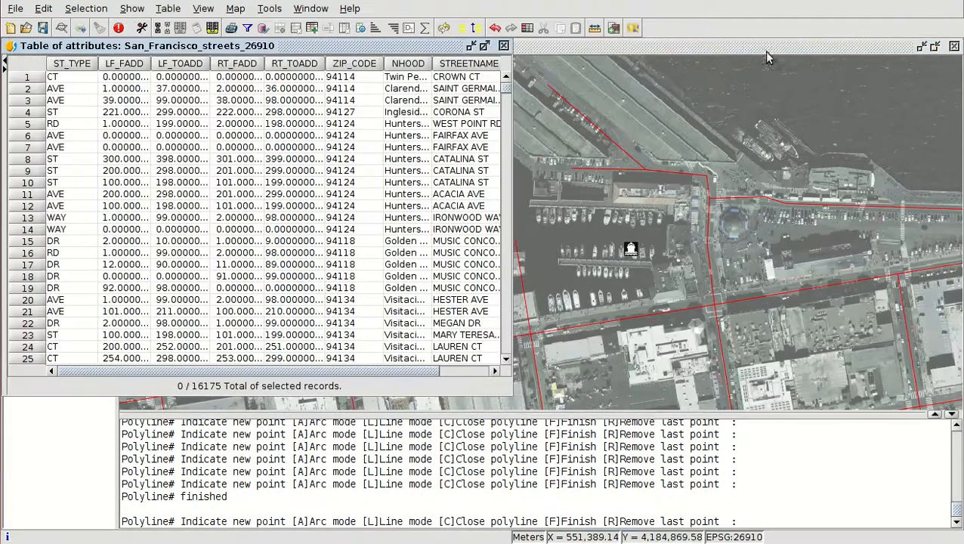
{"action": "left_click_drag", "start_coordinate": [506, 91], "coordinate": [508, 361]}
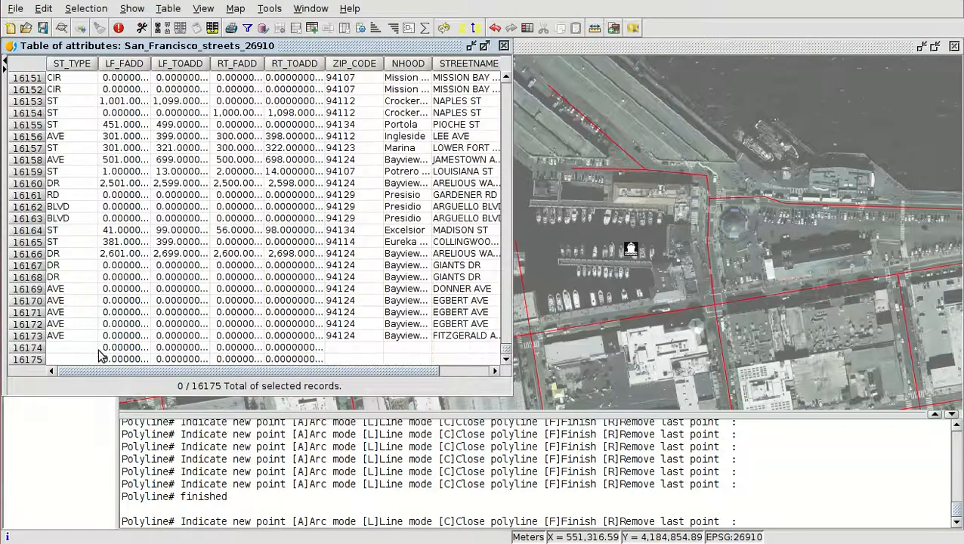
{"action": "left_click", "coordinate": [76, 354]}
{"action": "double_click", "coordinate": [75, 347]}
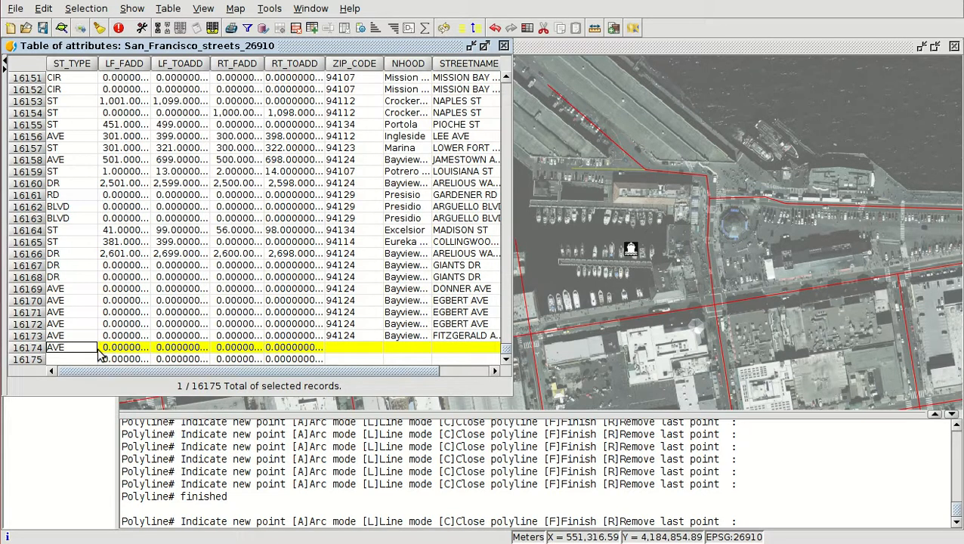
{"action": "double_click", "coordinate": [88, 359]}
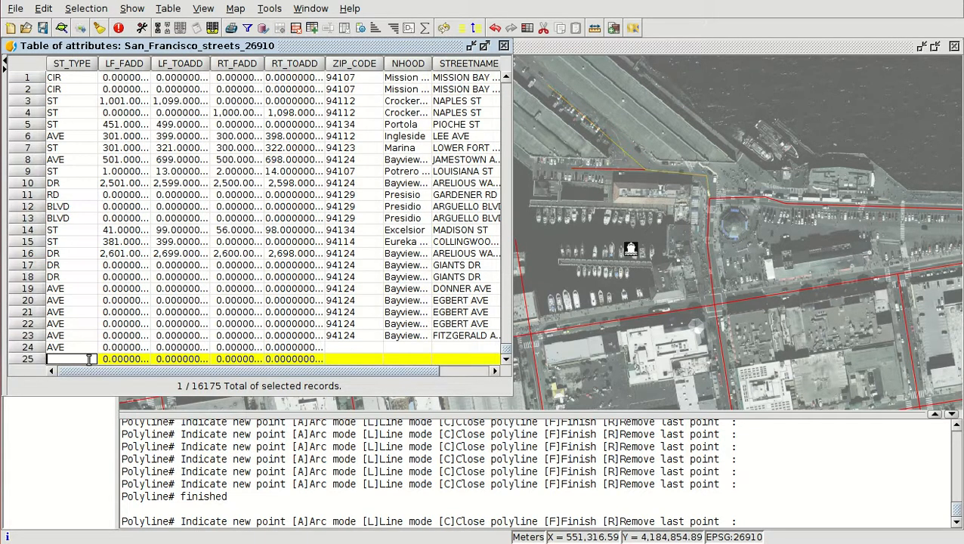
{"action": "key", "text": "Return"}
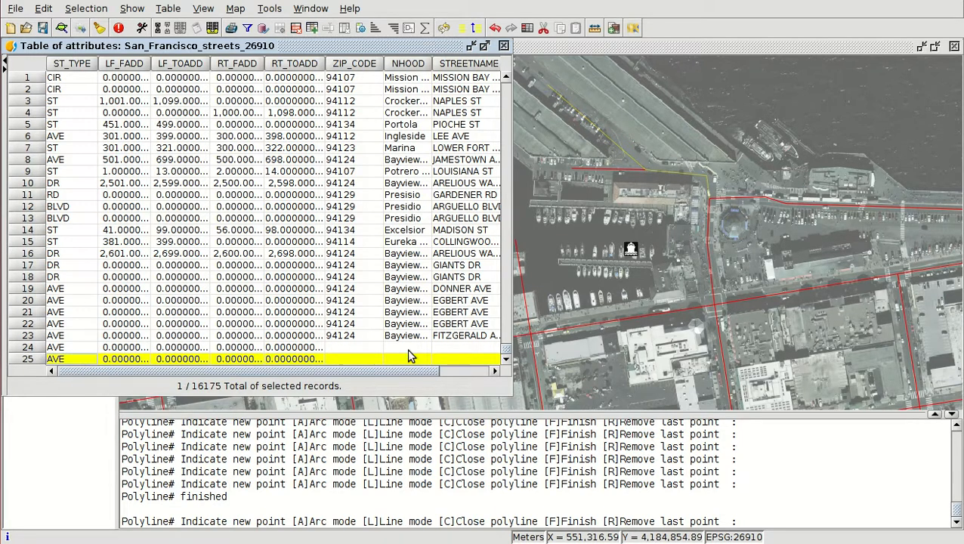
{"action": "left_click", "coordinate": [553, 48]}
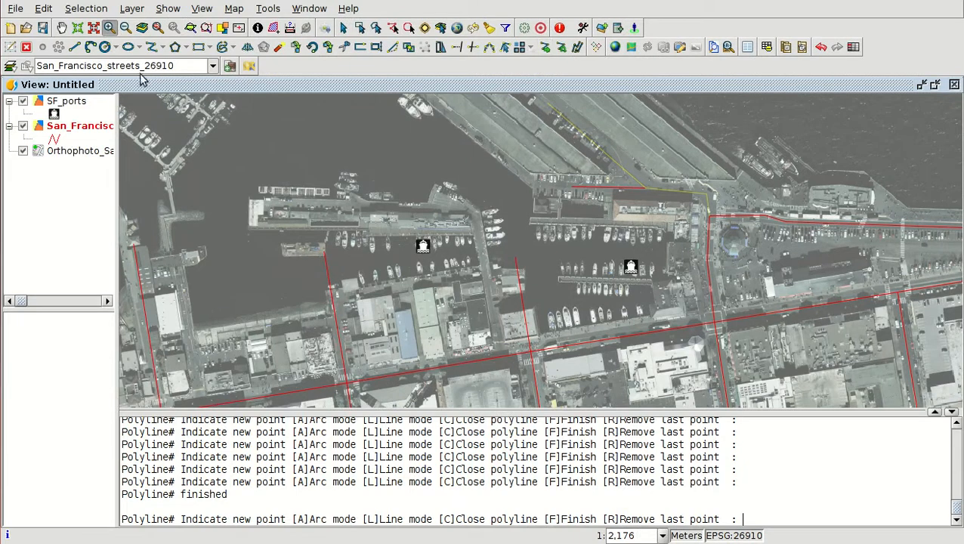
Step: Finish editing the San_Francisco_streets_26910 layer and save its changes
{"action": "right_click", "coordinate": [83, 130]}
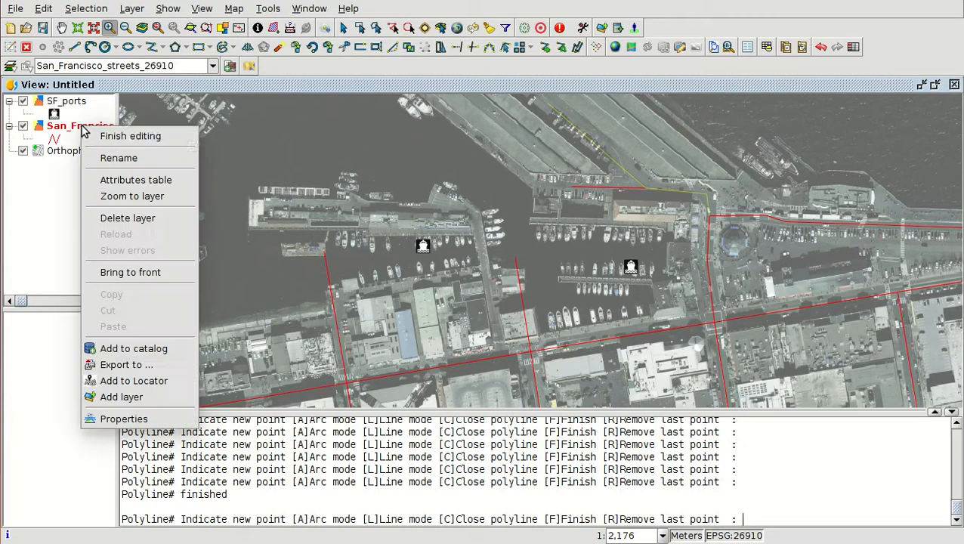
{"action": "left_click", "coordinate": [125, 138]}
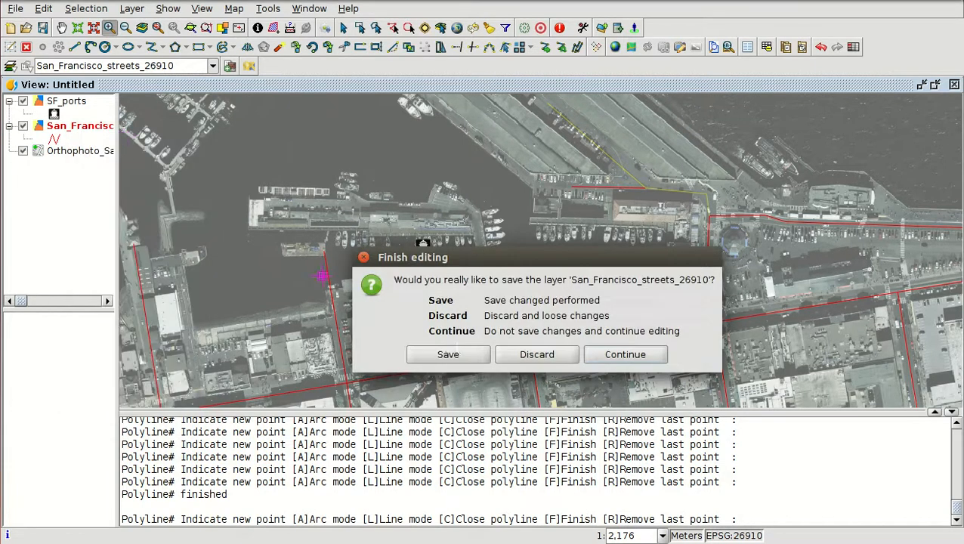
{"action": "left_click", "coordinate": [450, 355]}
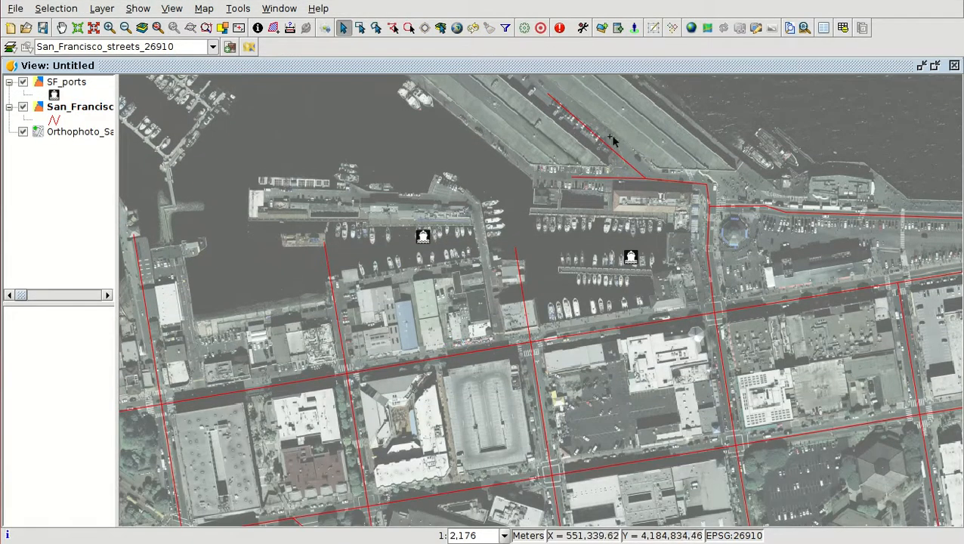
Step: Select the newly drawn street lines on the map by rectangle to check them
{"action": "left_click", "coordinate": [359, 27]}
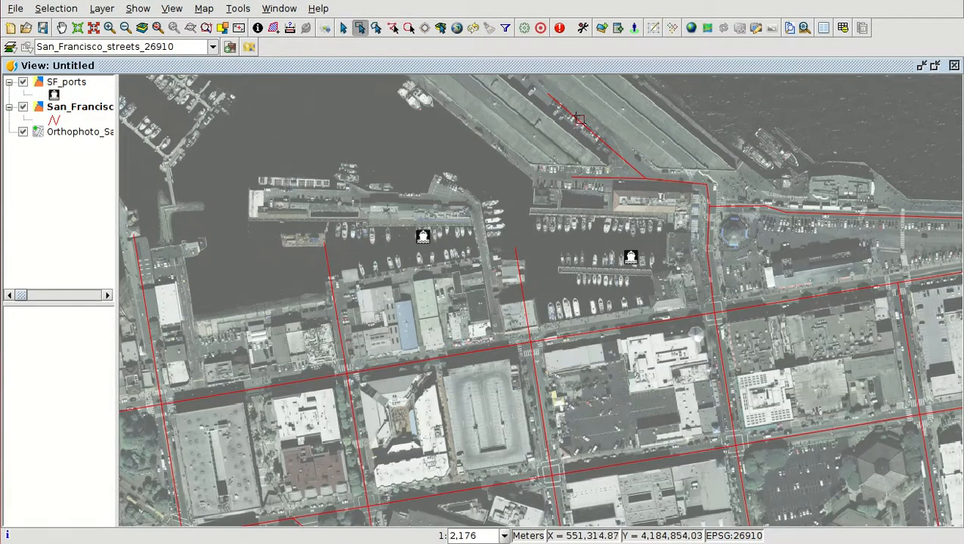
{"action": "left_click", "coordinate": [602, 181]}
{"action": "left_click", "coordinate": [636, 174]}
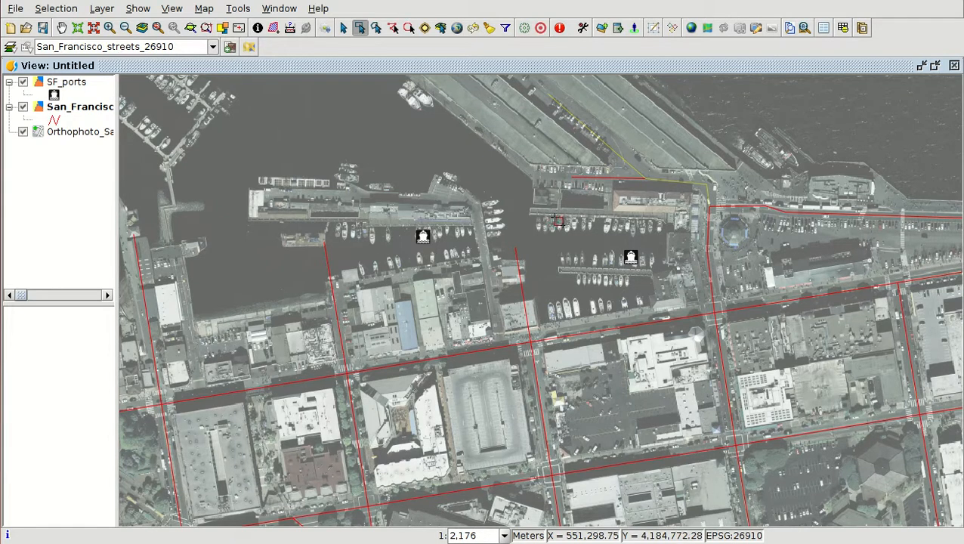
{"action": "left_click", "coordinate": [757, 0]}
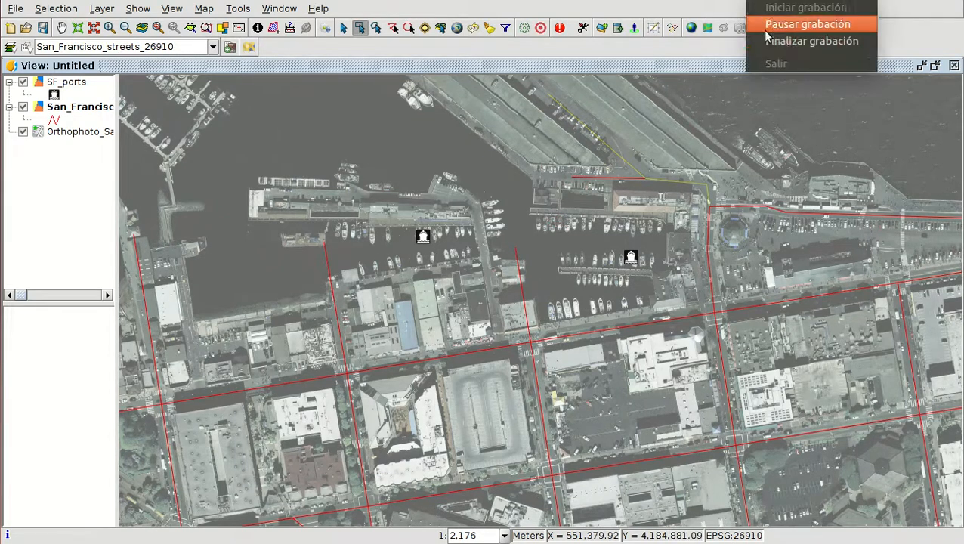